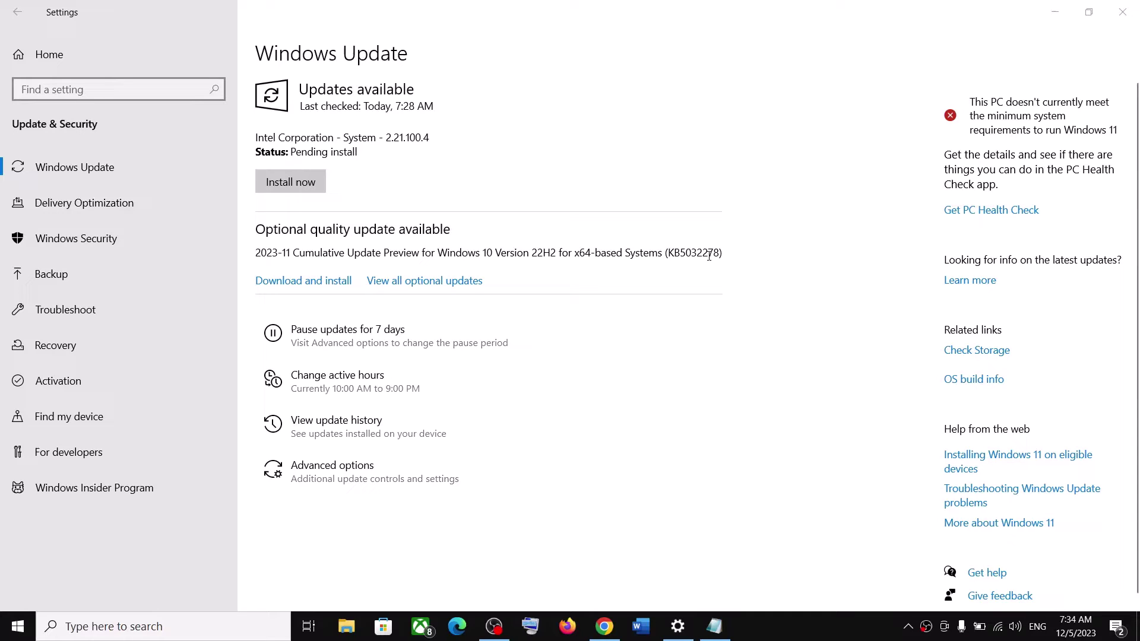
Start downloading optional update KB5032278, check the Word guide, then reopen Settings with Win+I
left_click(326, 281)
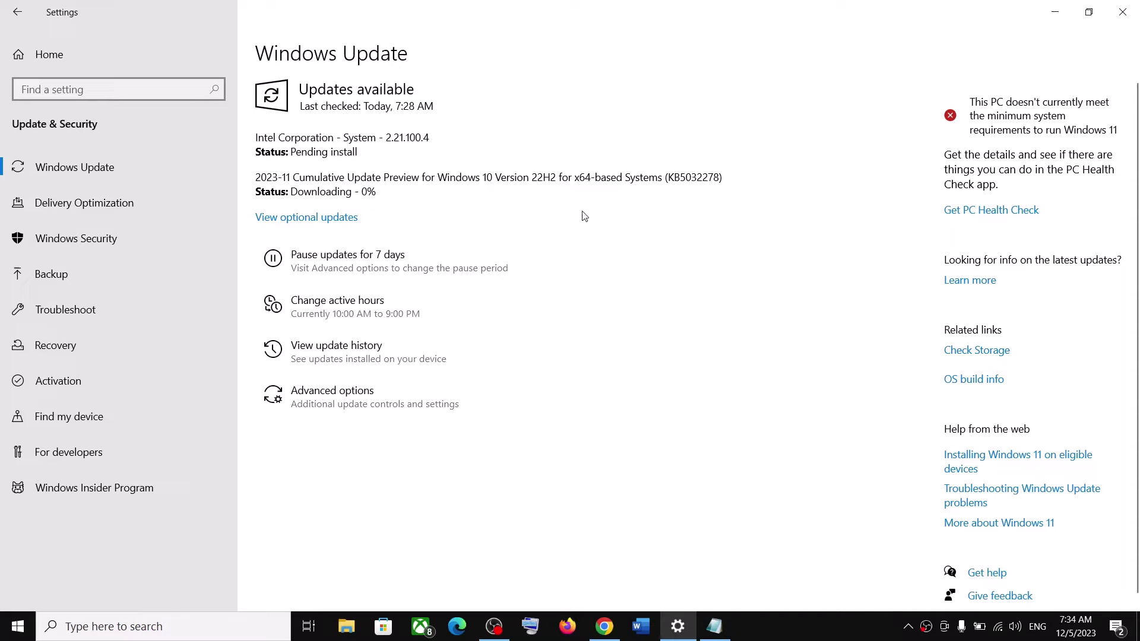
left_click(853, 632)
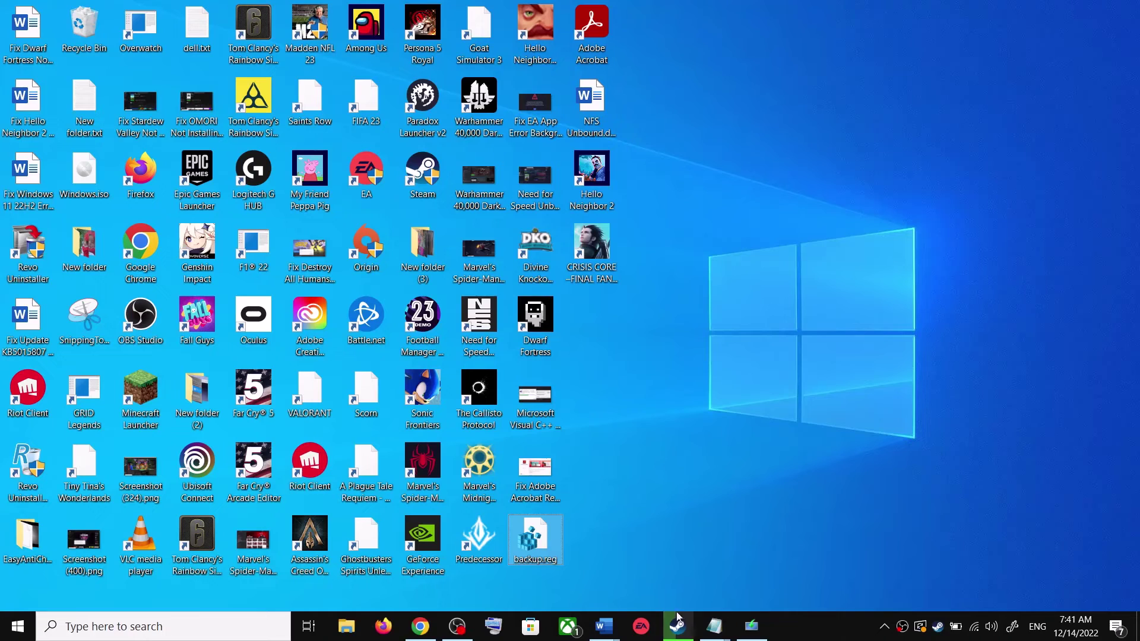
mouse_move(607, 630)
left_click(657, 593)
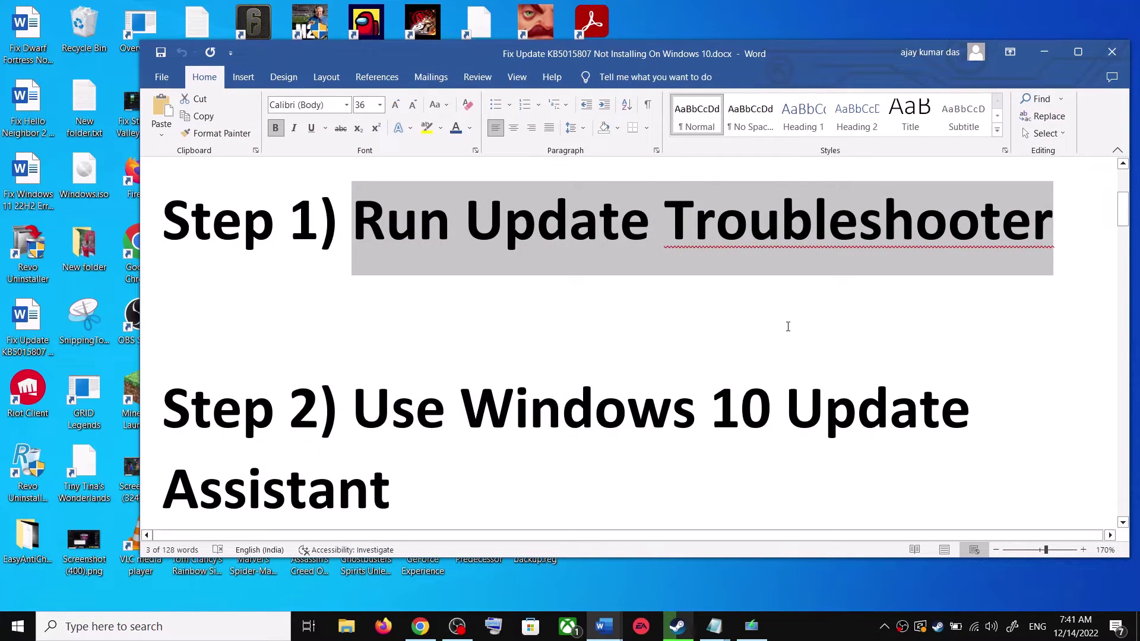
key("super+i")
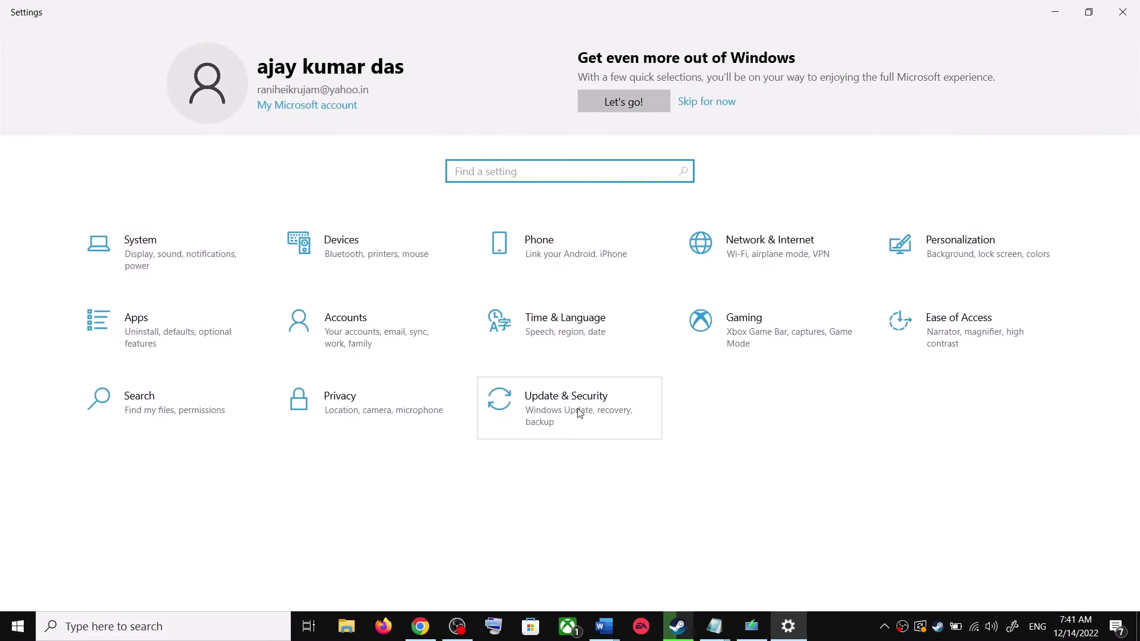
Run the Windows Update troubleshooter from Update & Security's Additional troubleshooters list
left_click(579, 413)
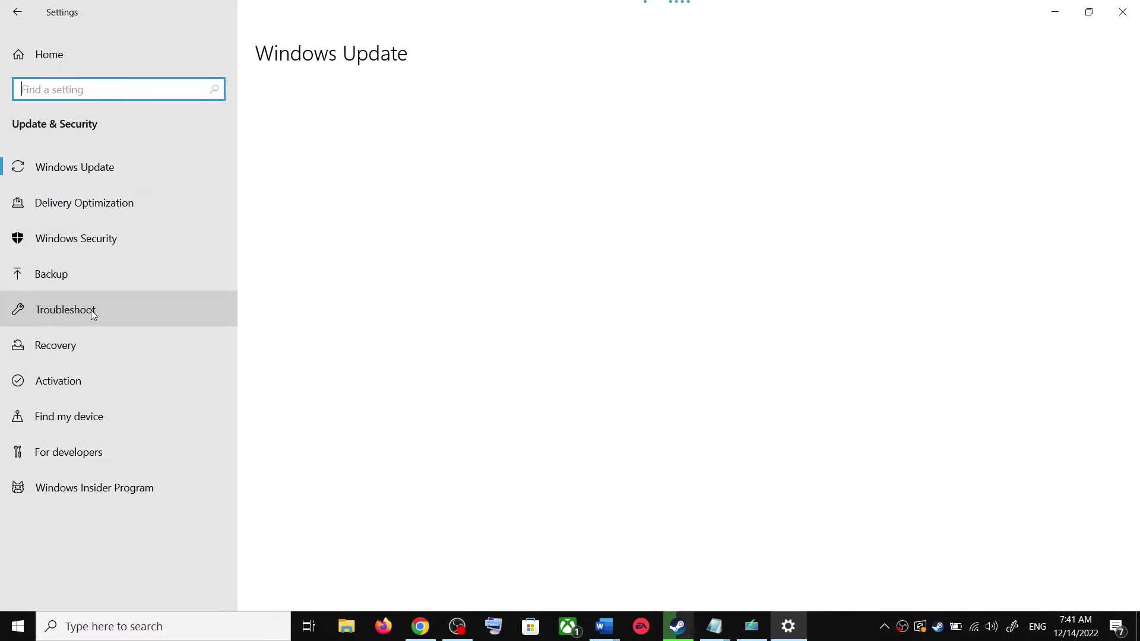
left_click(90, 310)
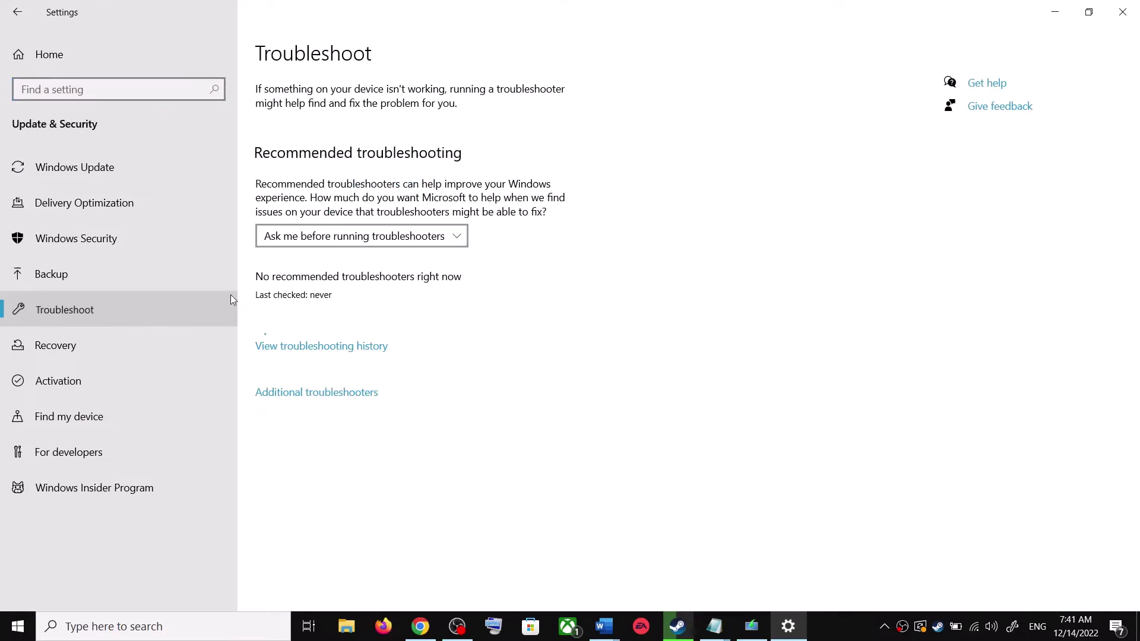
left_click(334, 394)
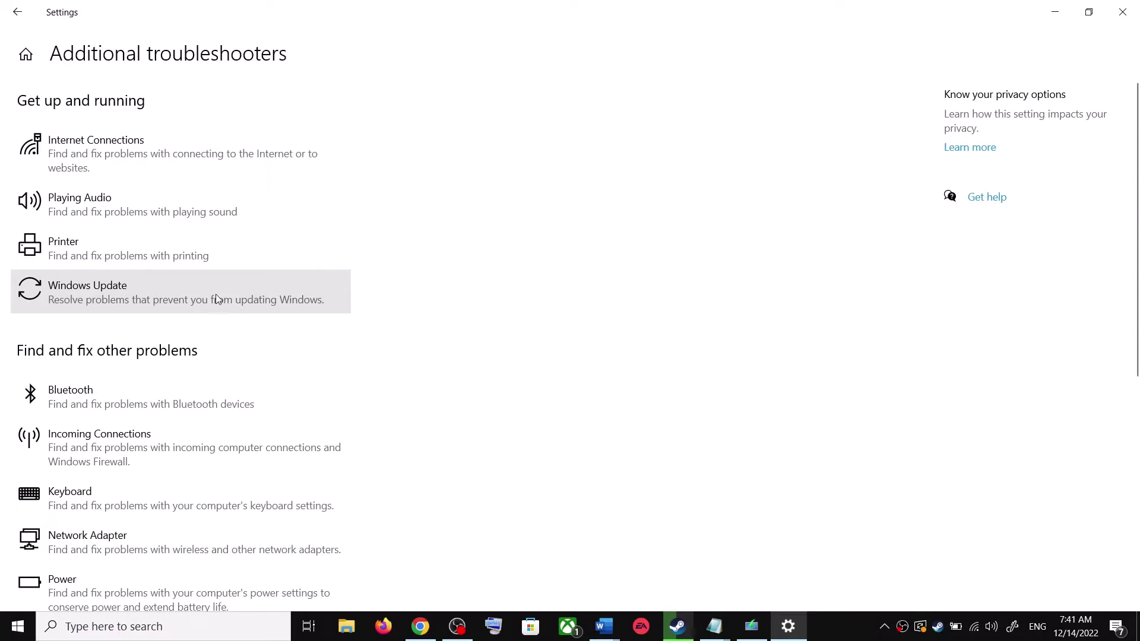
left_click(140, 298)
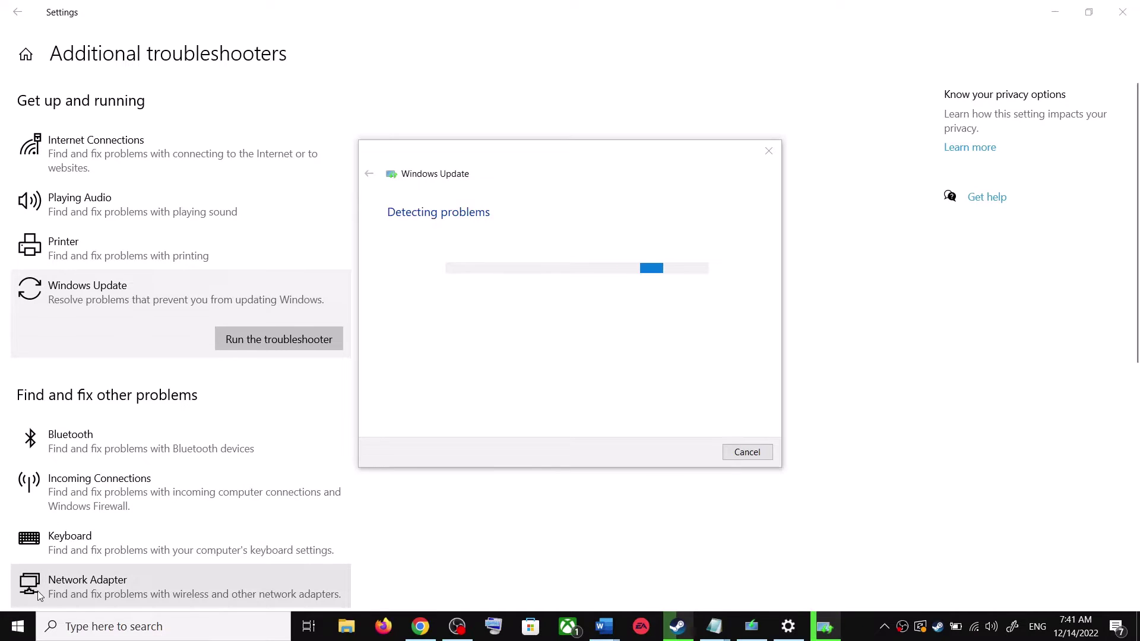
Bring up the Start menu's power options and dismiss them without restarting
left_click(24, 625)
left_click(18, 594)
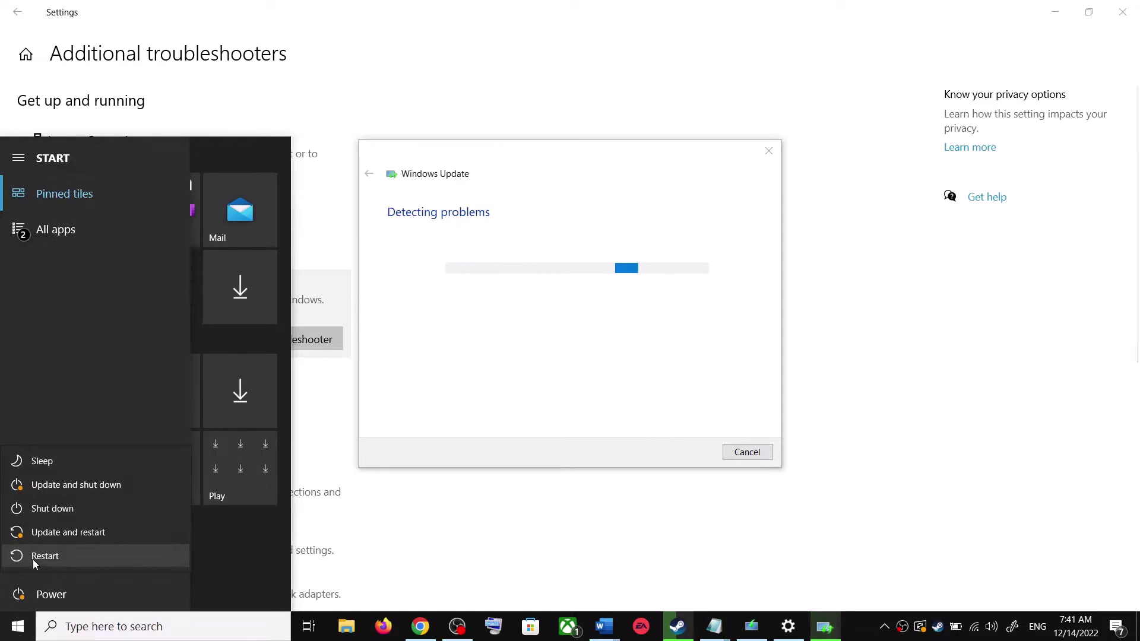
left_click(870, 254)
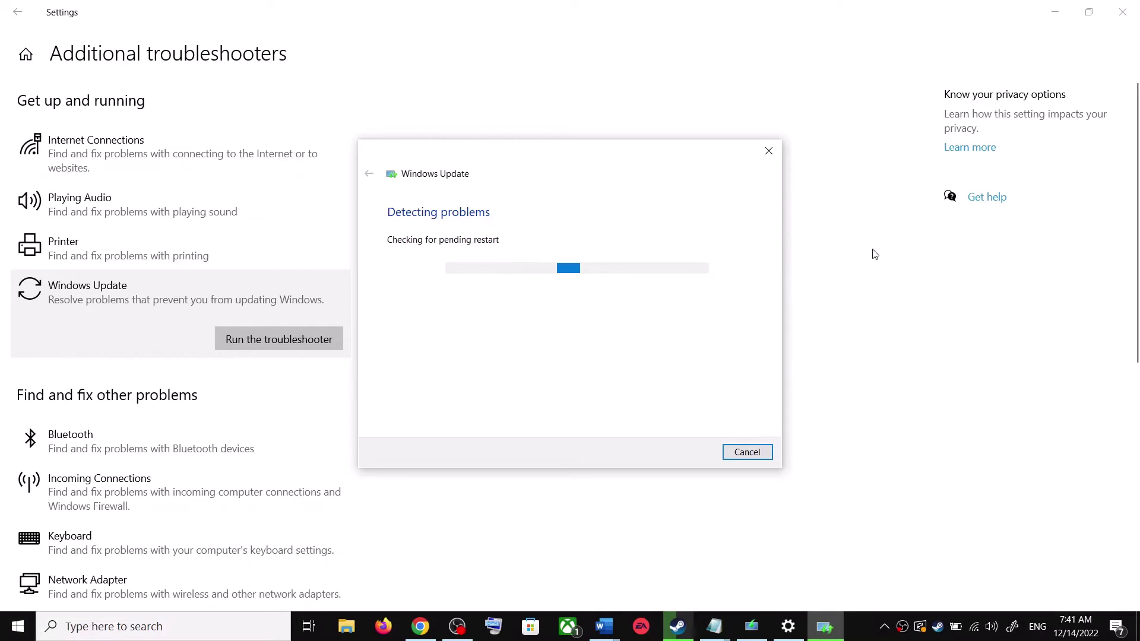
Return to the Word fix-update guide and select Step 2's Microsoft download link line
left_click(618, 630)
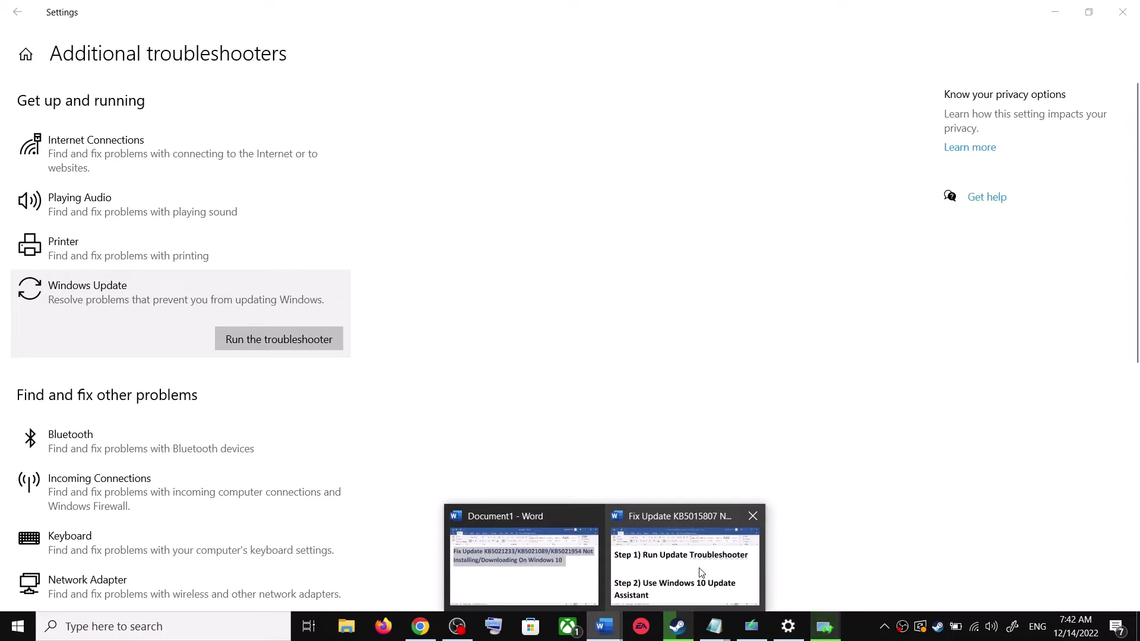
left_click(683, 573)
scroll(384, 413, "down", 1)
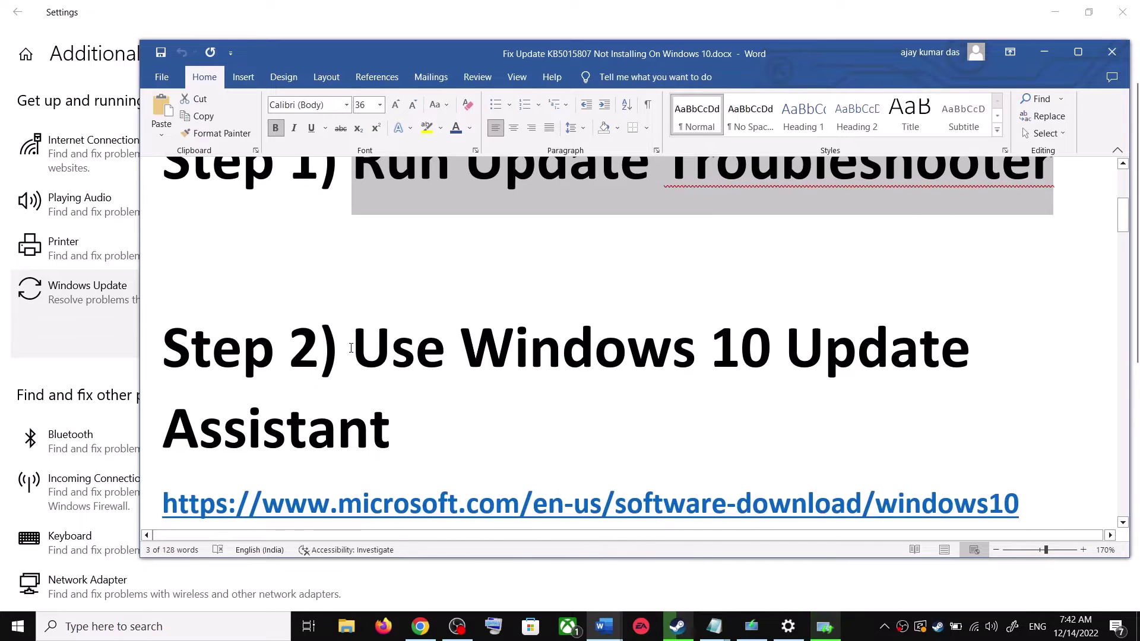
left_click_drag(353, 345, 415, 414)
scroll(482, 461, "down", 1)
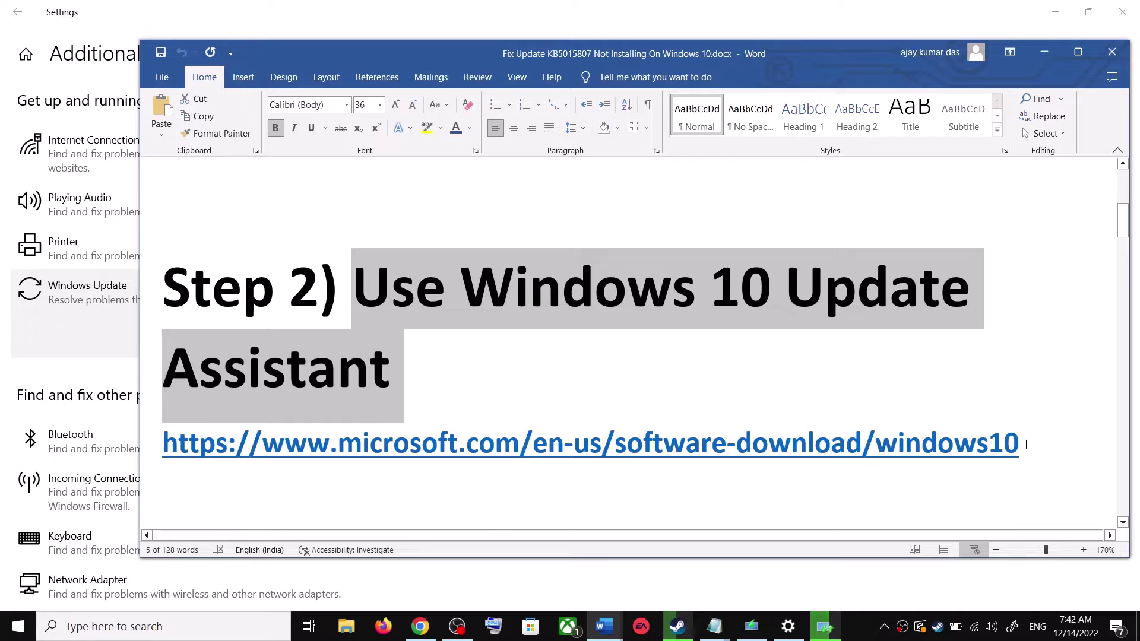
left_click_drag(1026, 445, 266, 452)
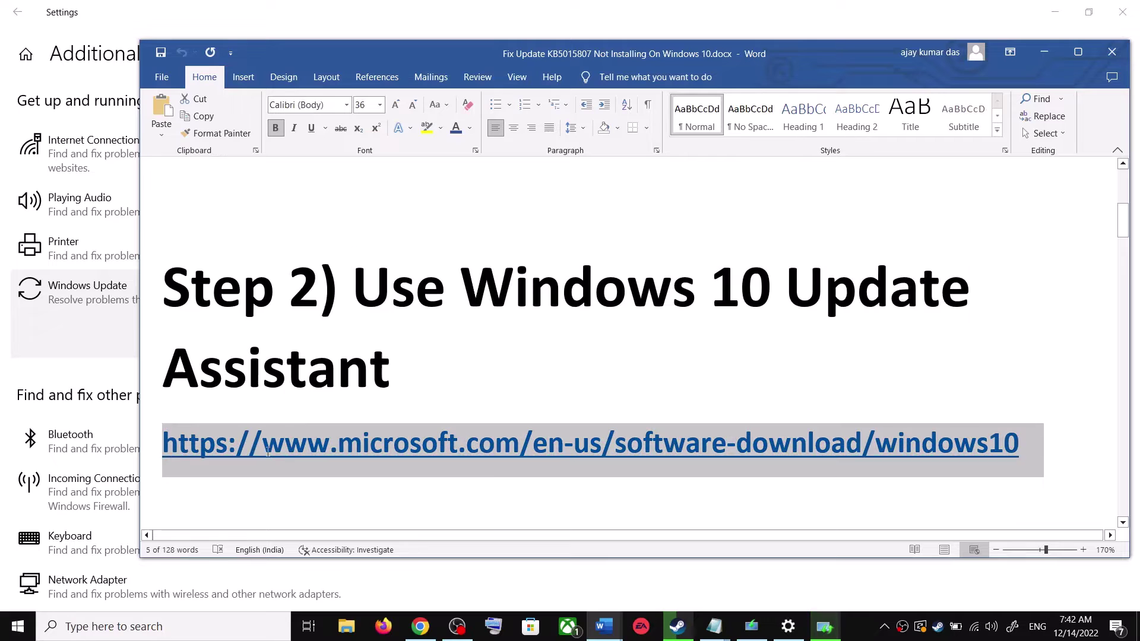
Download and run the Windows10Upgrade Update Assistant from Chrome, closing it once it reports up to date
left_click(423, 628)
scroll(252, 329, "up", 3)
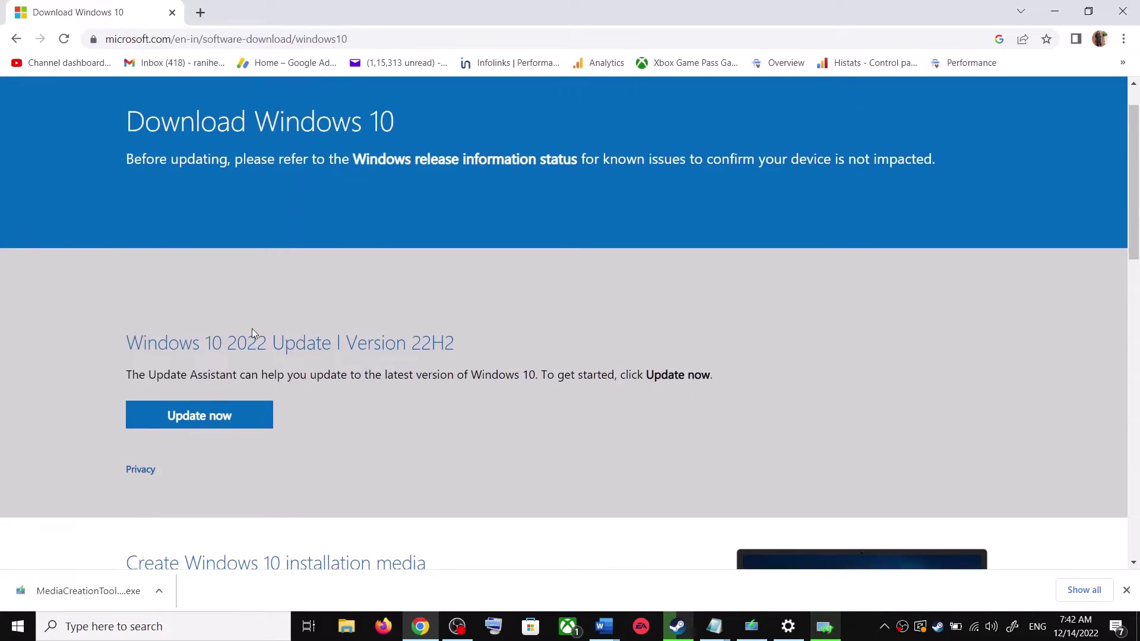
scroll(252, 333, "up", 1)
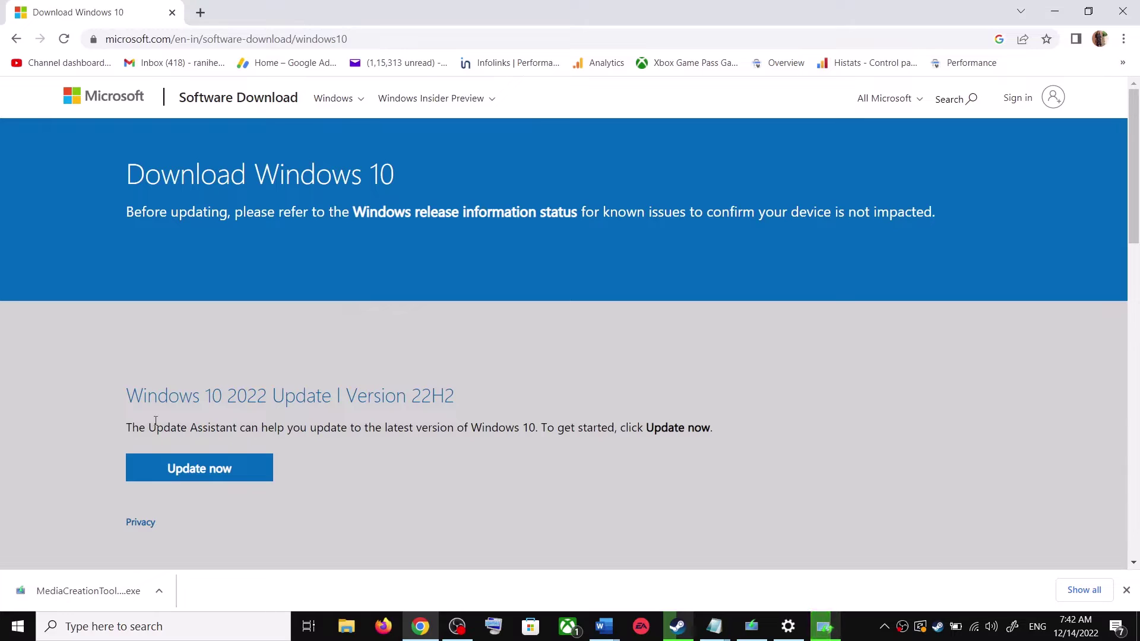
left_click_drag(147, 429, 237, 429)
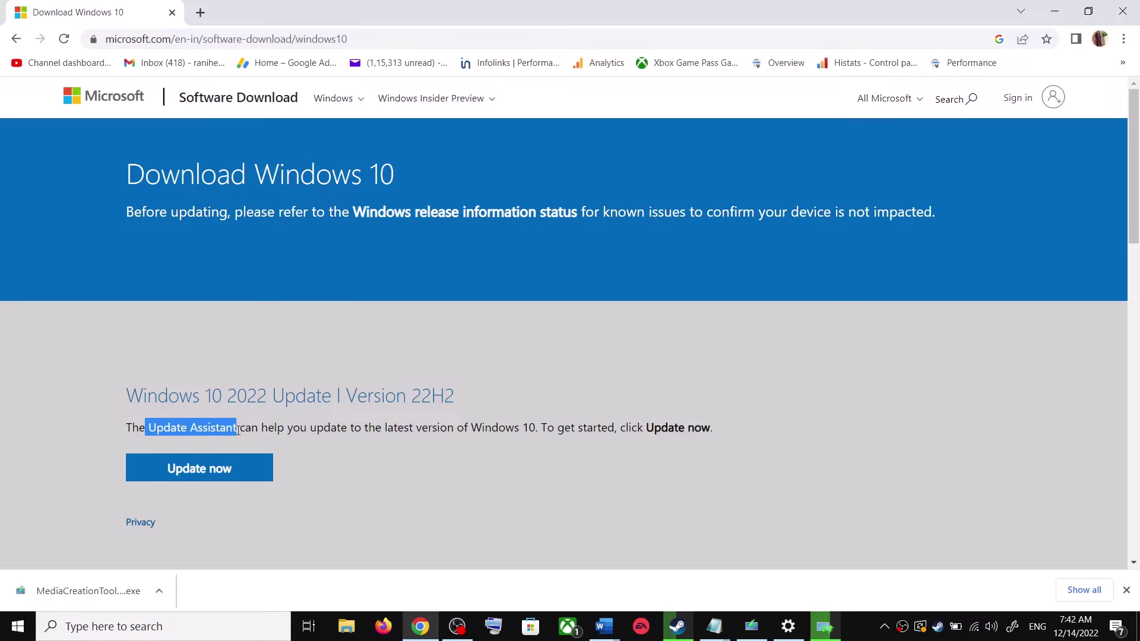
left_click(228, 470)
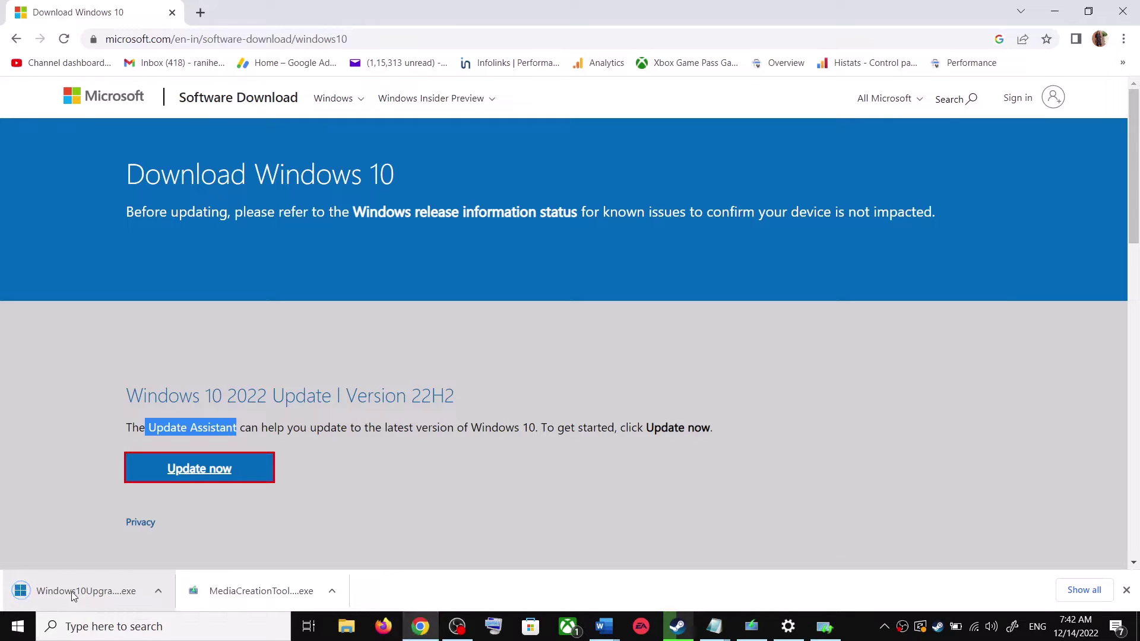
left_click(71, 592)
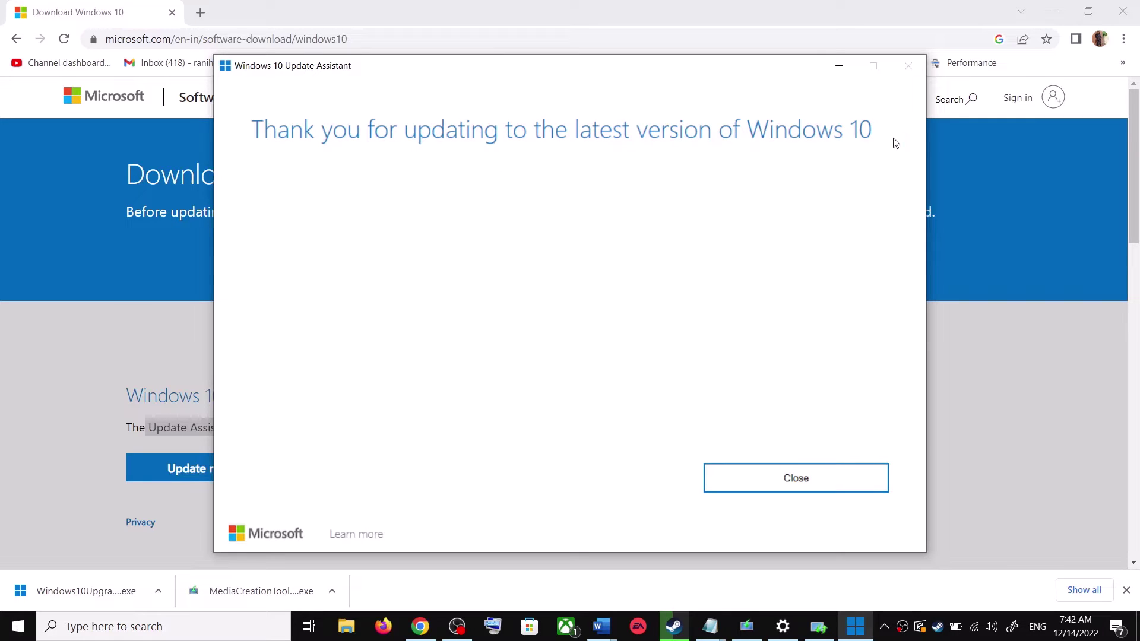
left_click(830, 480)
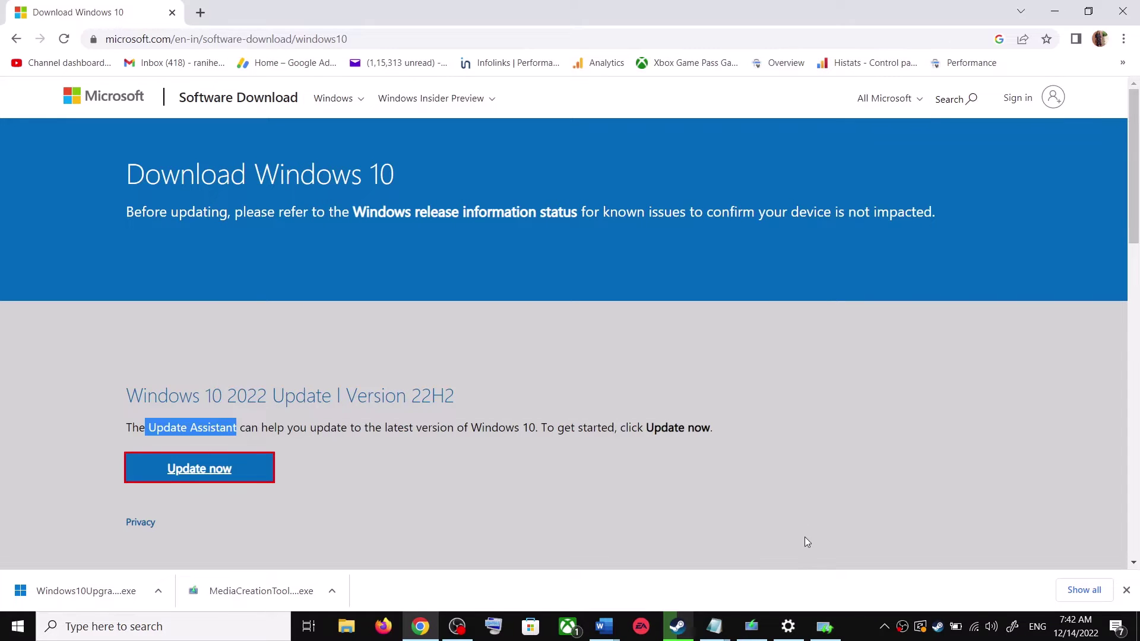
Copy Step 3's reset commands, from 'SC config trustedinstaller start=auto' through 'net start appidsvc'
mouse_move(604, 627)
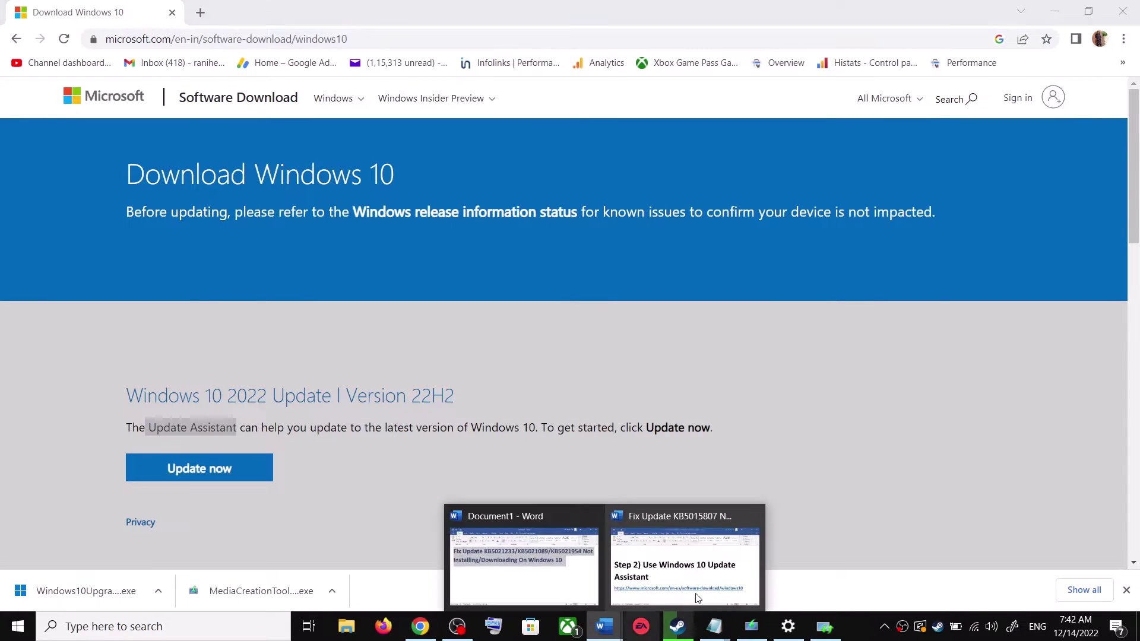
left_click(706, 588)
scroll(465, 400, "down", 1)
scroll(465, 400, "down", 4)
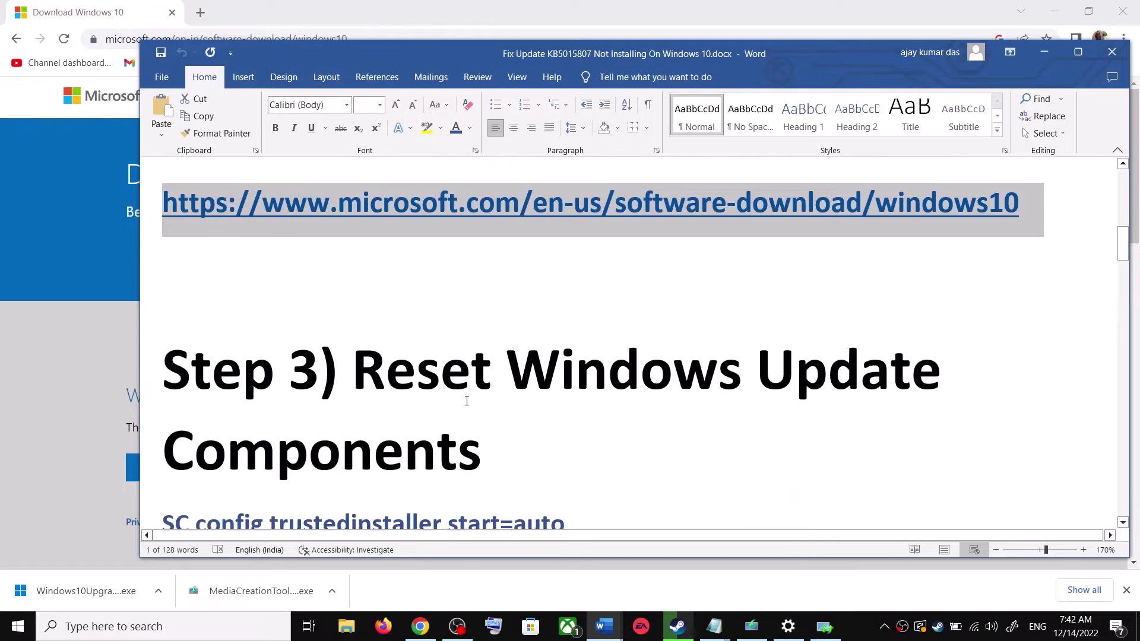
left_click_drag(354, 368, 482, 454)
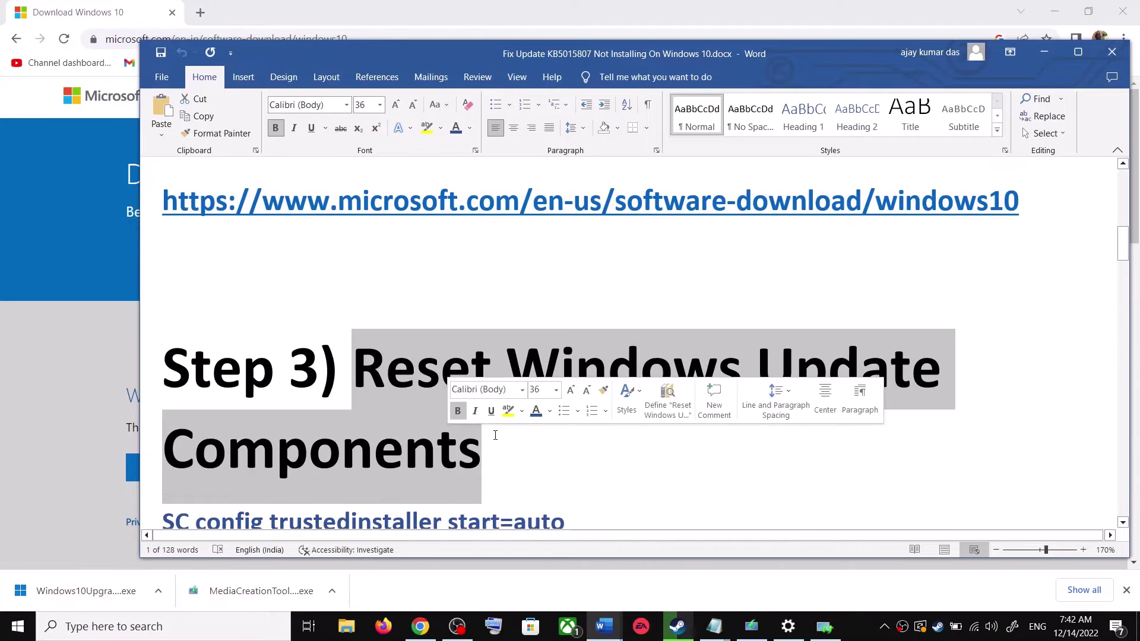
scroll(248, 424, "down", 2)
left_click_drag(165, 401, 370, 496)
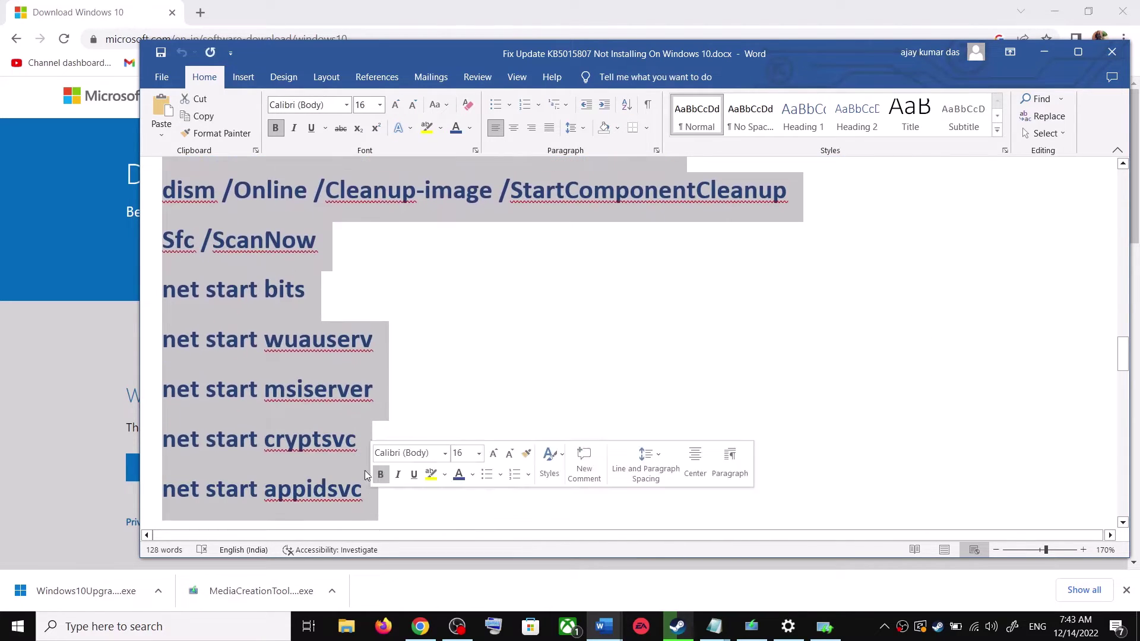
scroll(344, 446, "down", 2)
right_click(305, 338)
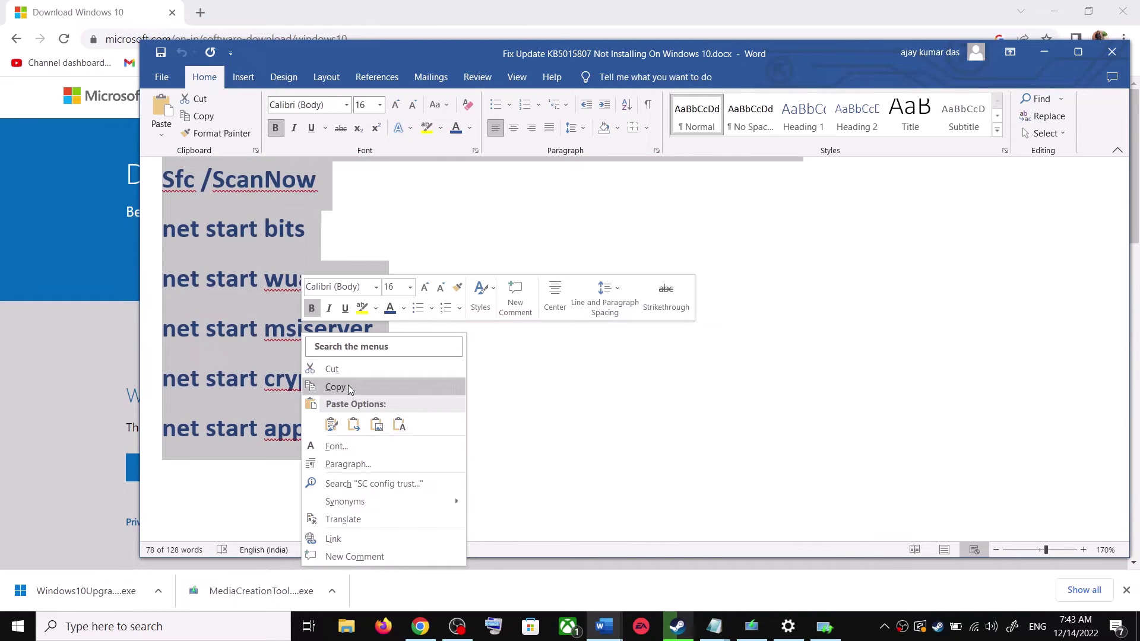
left_click(351, 388)
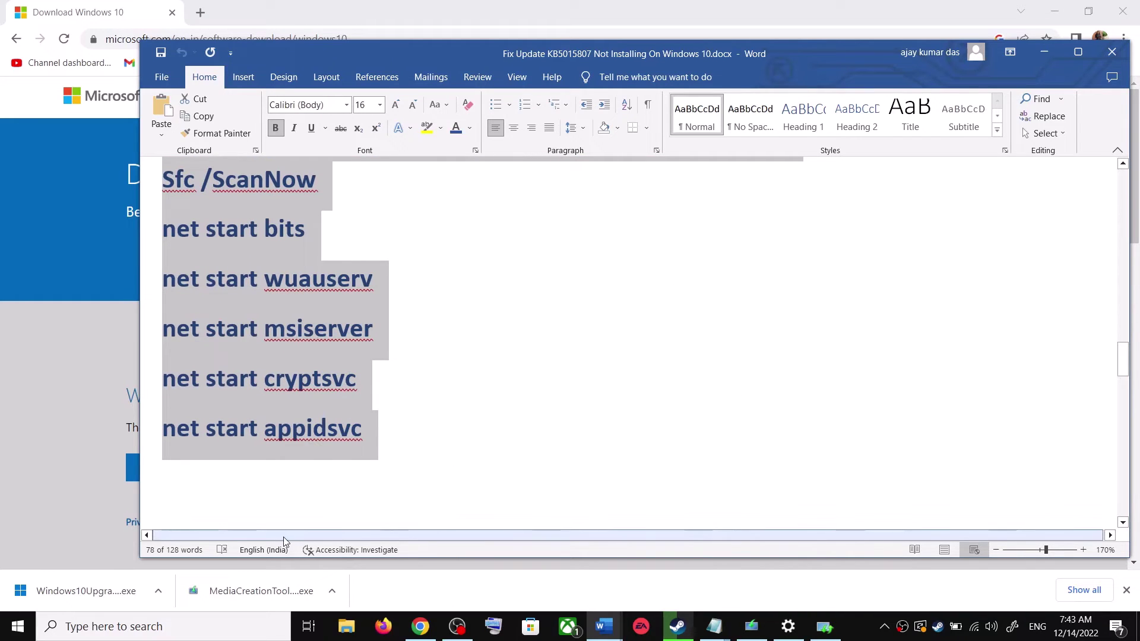
Launch Notepad from the taskbar search
left_click(201, 629)
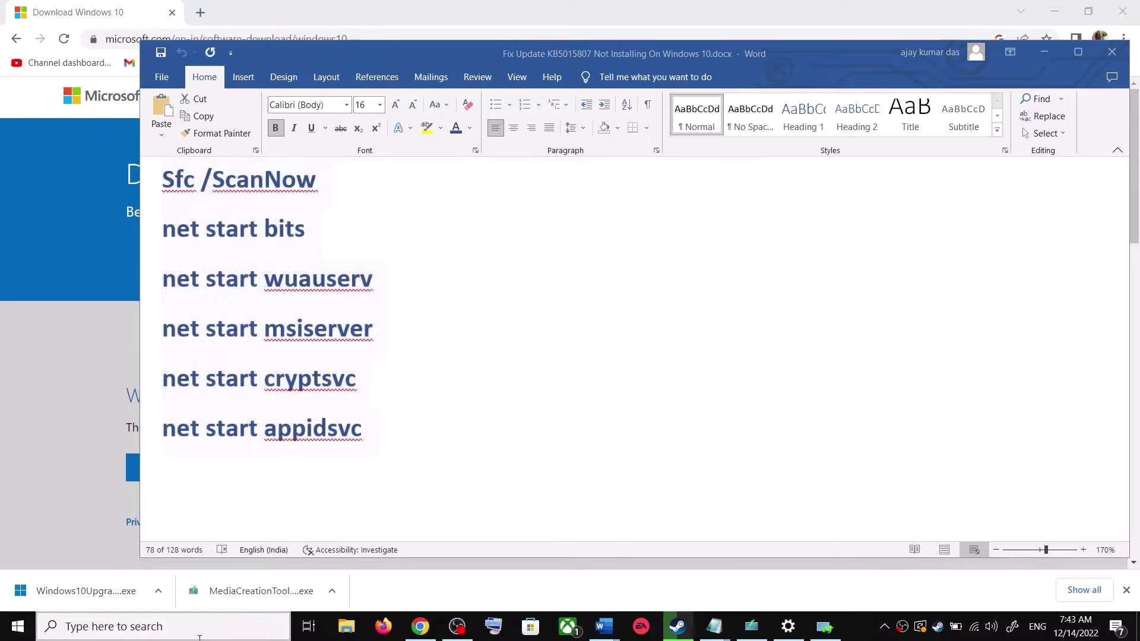
type("ote")
left_click(198, 223)
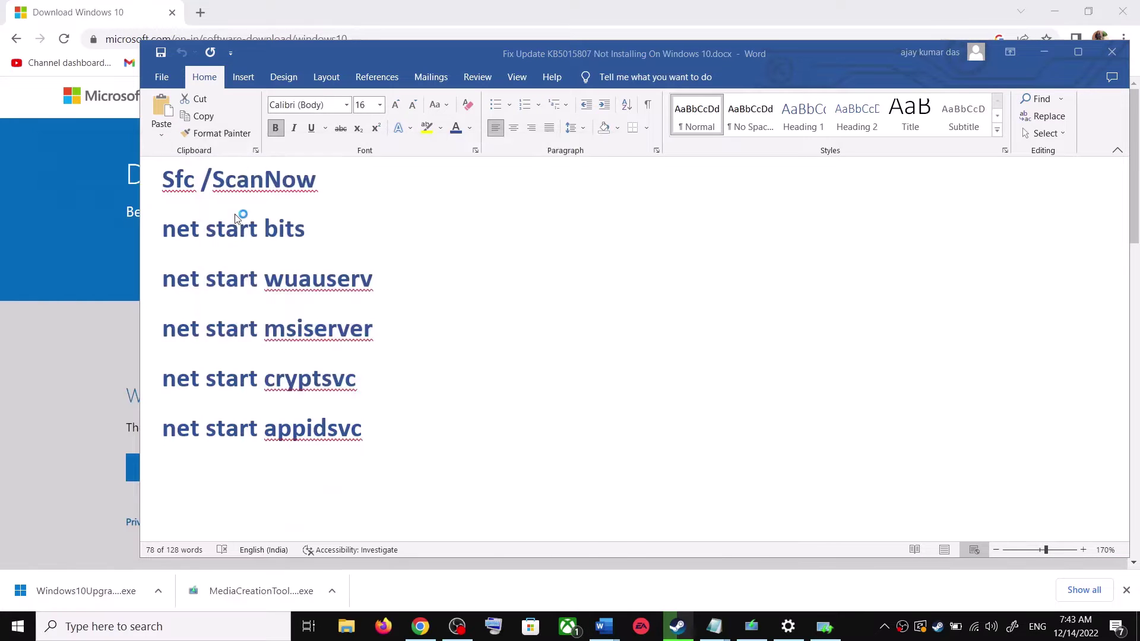
Paste the reset commands into Notepad and start Save As in the Desktop folder
key("ctrl+v")
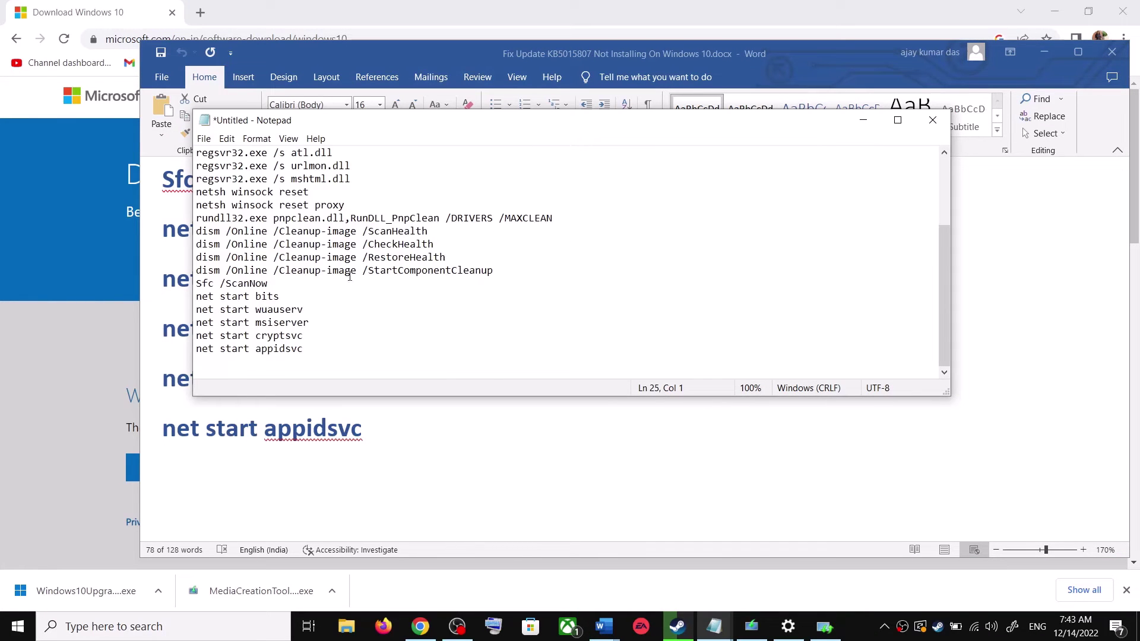
scroll(350, 276, "up", 3)
left_click(203, 139)
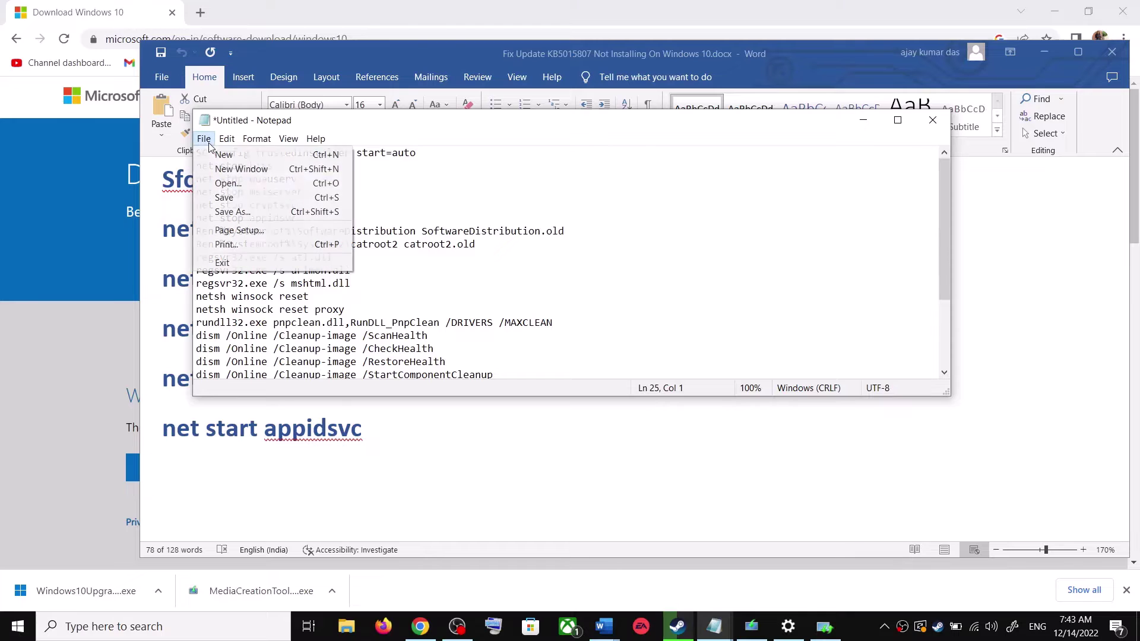
left_click(232, 213)
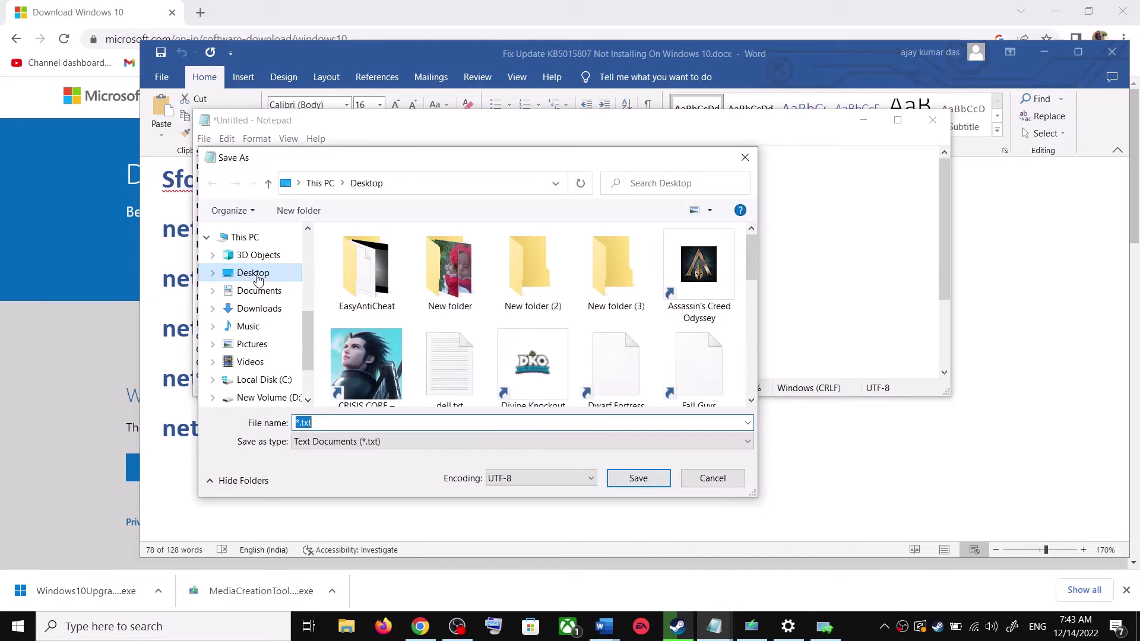
left_click(260, 274)
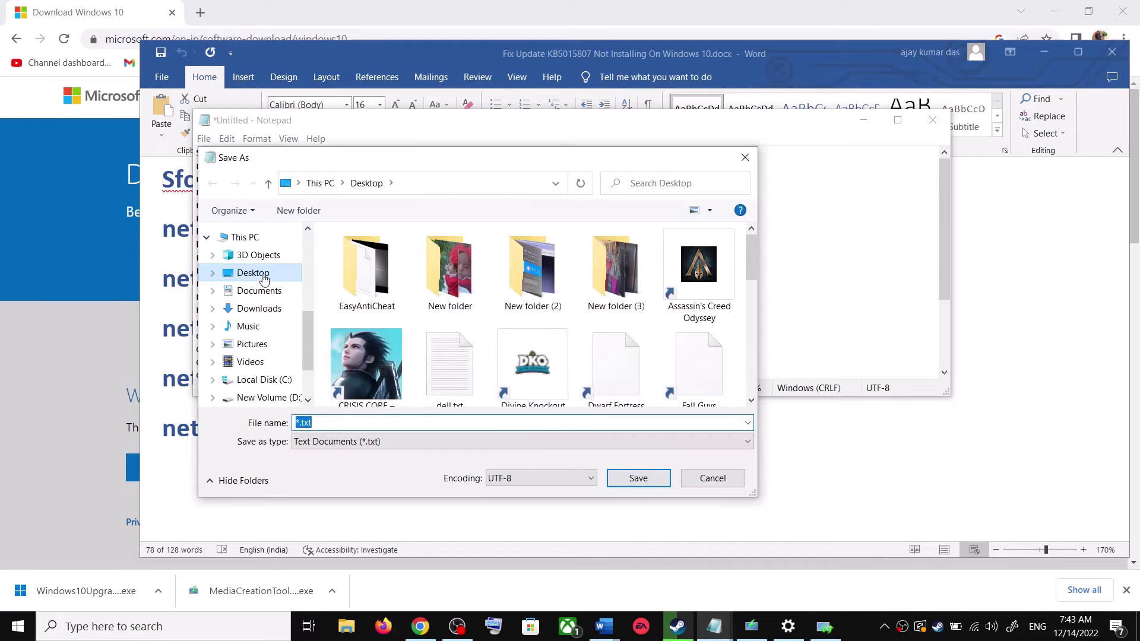
Save the file as Wufix.bat with type All Files, then show the desktop
left_click(182, 349)
scroll(273, 354, "down", 3)
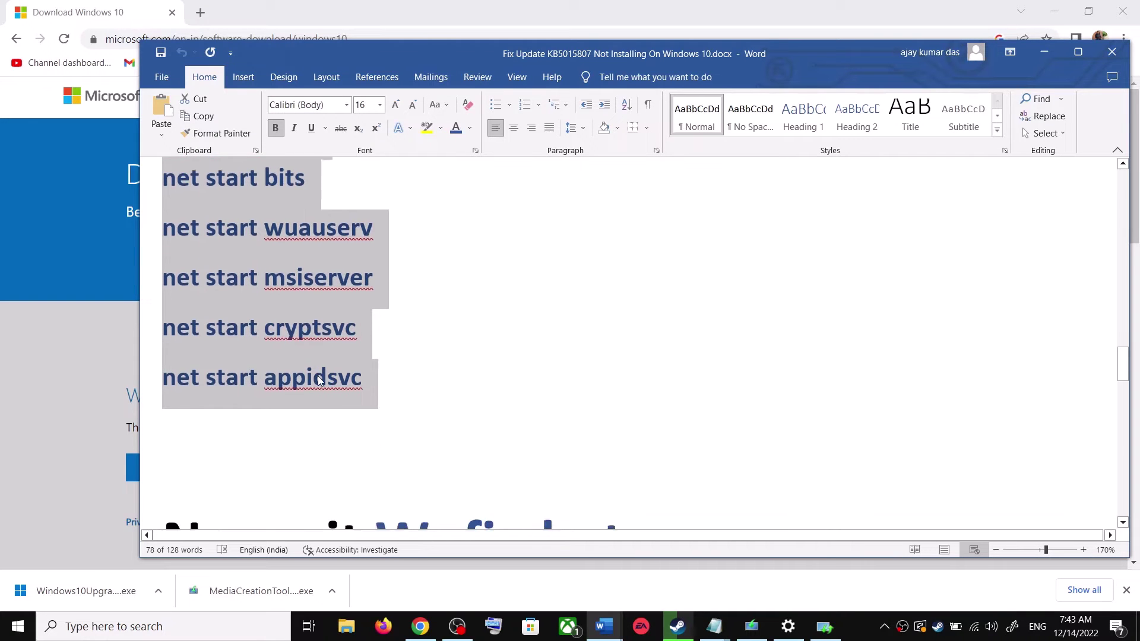
left_click_drag(559, 415, 440, 414)
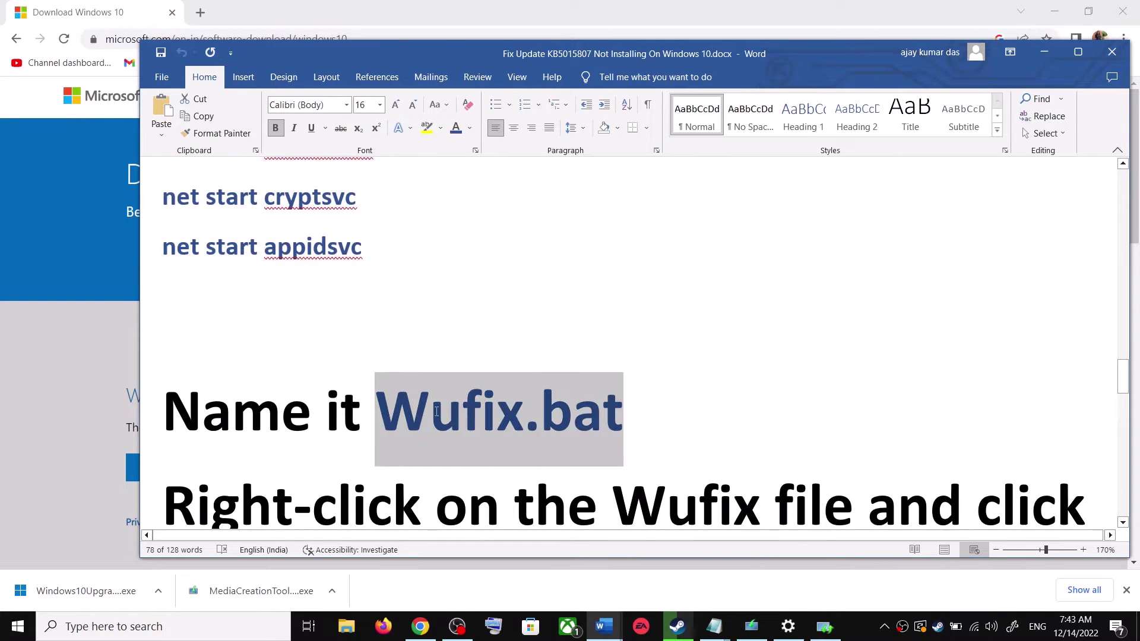
key("alt+Tab")
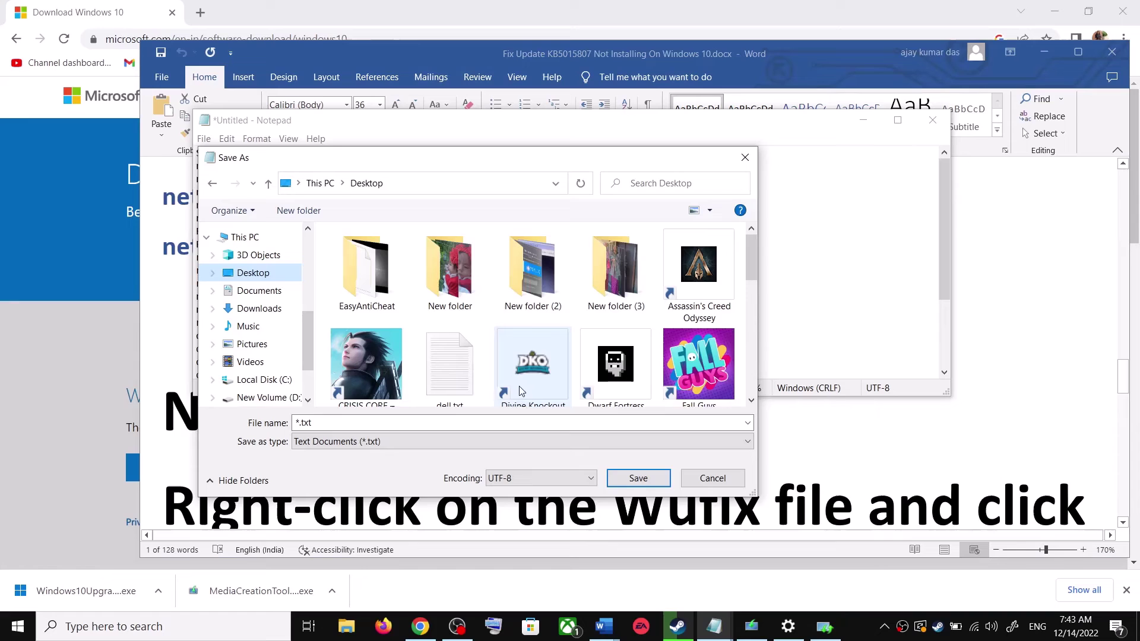
left_click(368, 423)
key("ctrl+v")
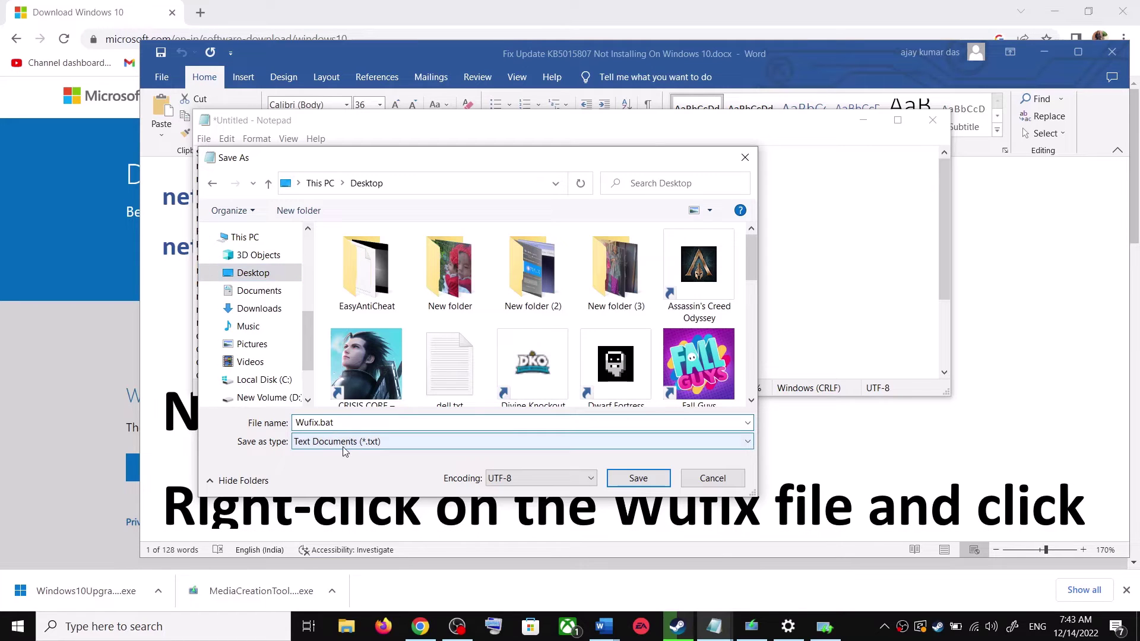
left_click(343, 447)
left_click(324, 467)
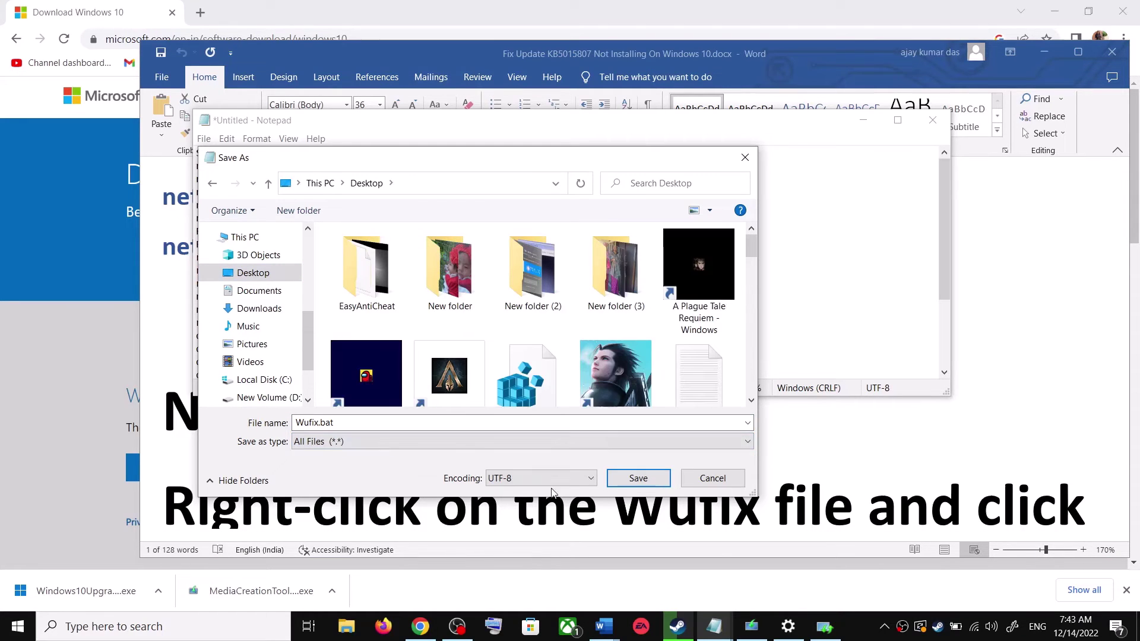
left_click(638, 478)
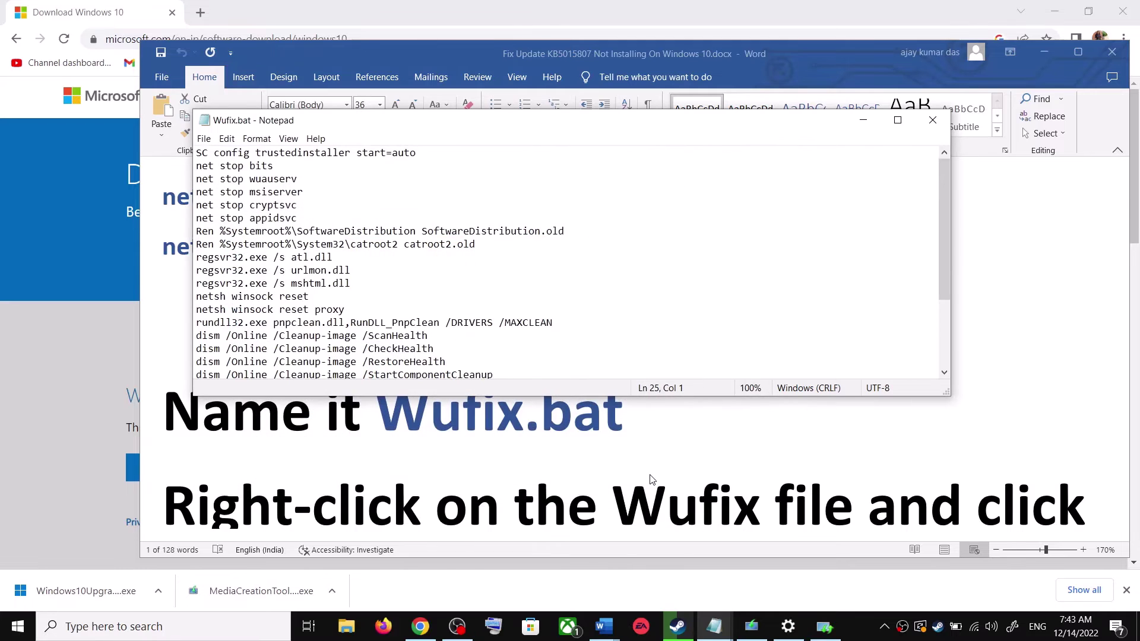
key("super+d")
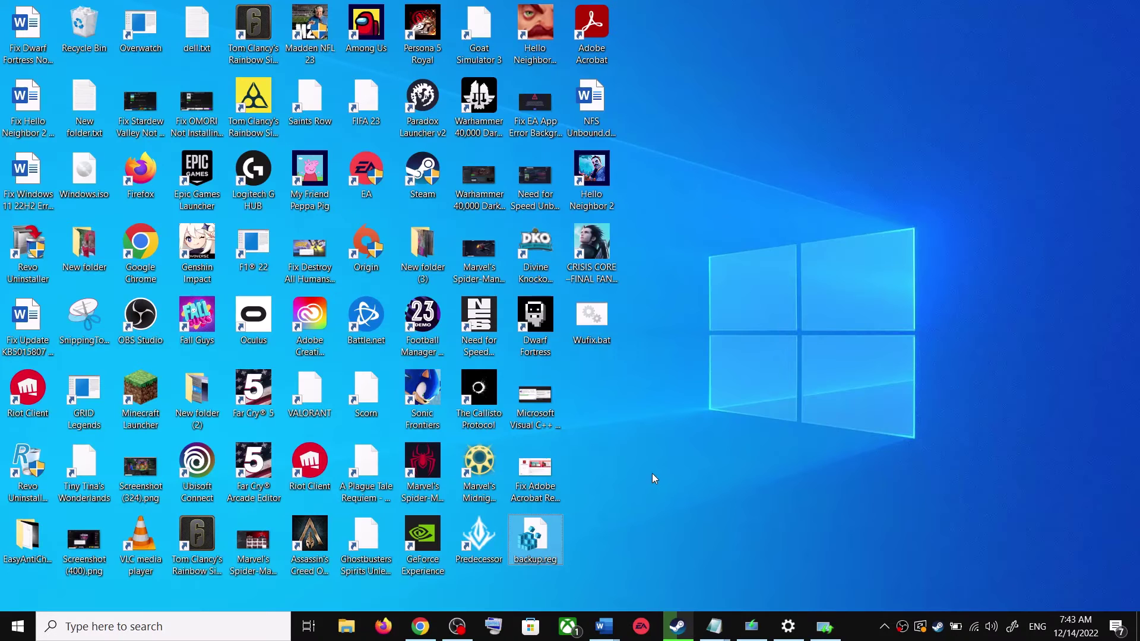
Run the desktop's Wufix.bat as administrator
left_click(597, 320)
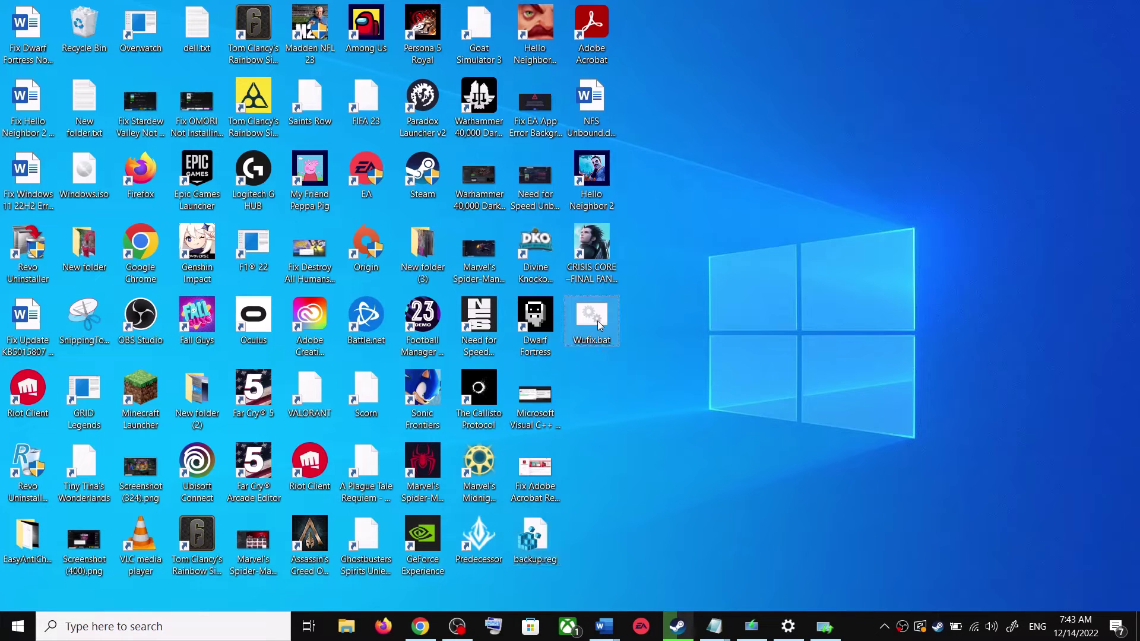
right_click(598, 320)
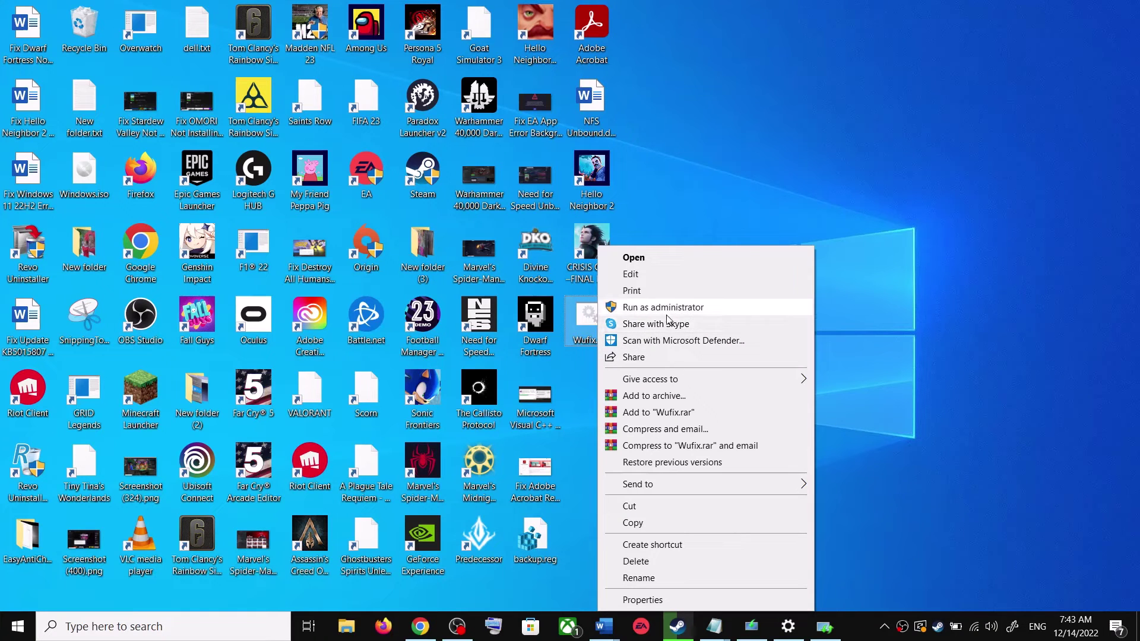
left_click(678, 199)
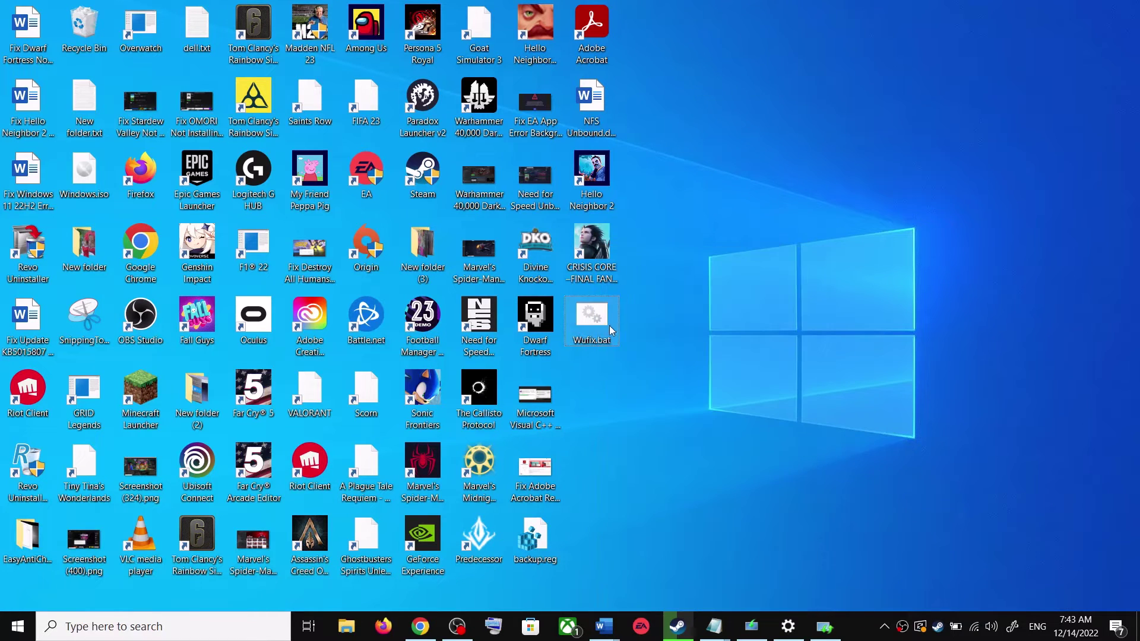
right_click(591, 329)
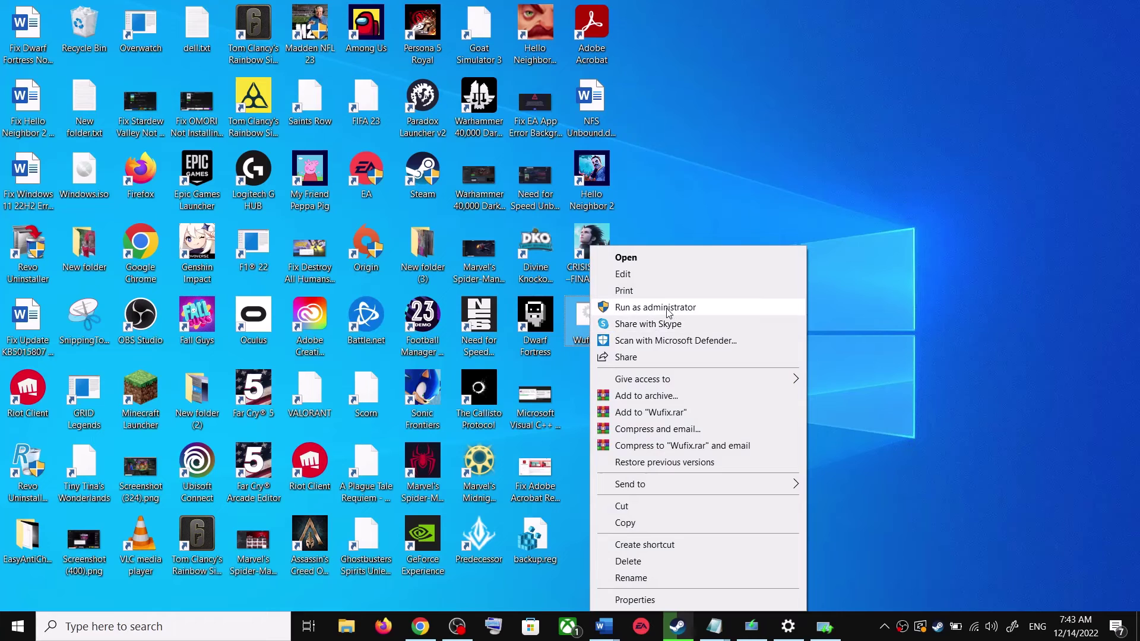
left_click(668, 309)
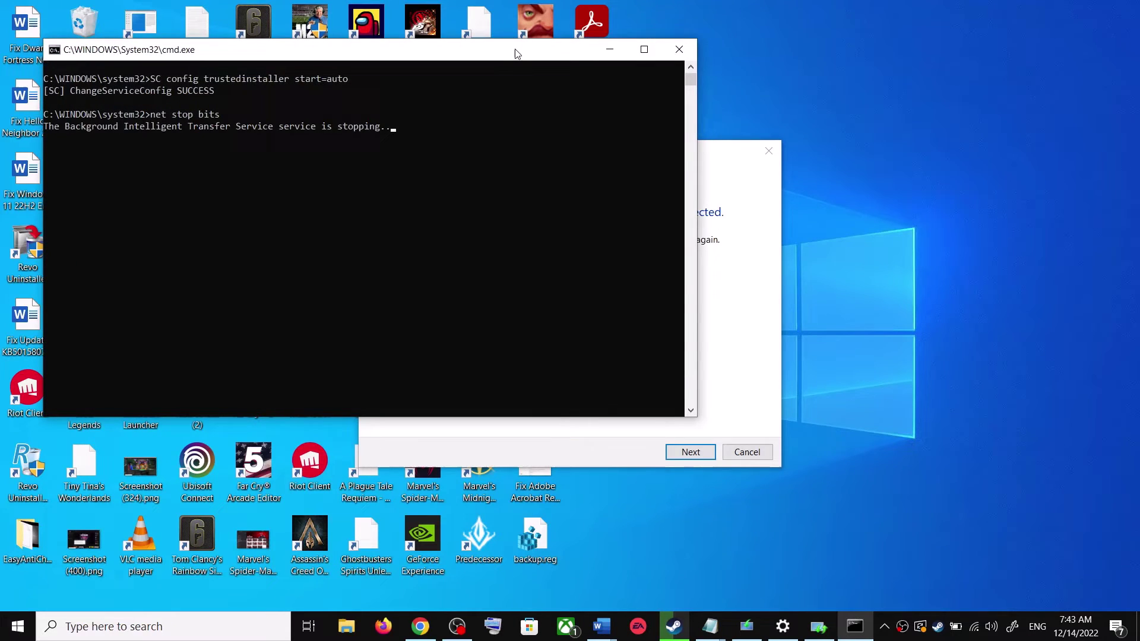
Let Wufix.bat run to the DISM ScanHealth stage, then close the Settings window from the taskbar
left_click_drag(517, 53, 648, 160)
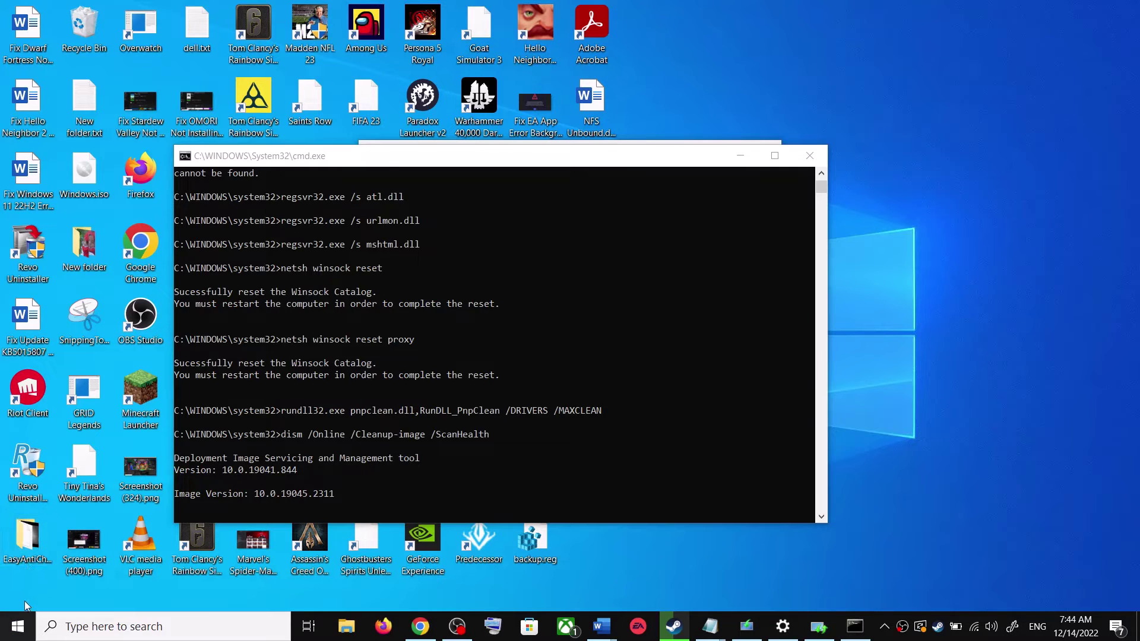
left_click(17, 626)
left_click(24, 596)
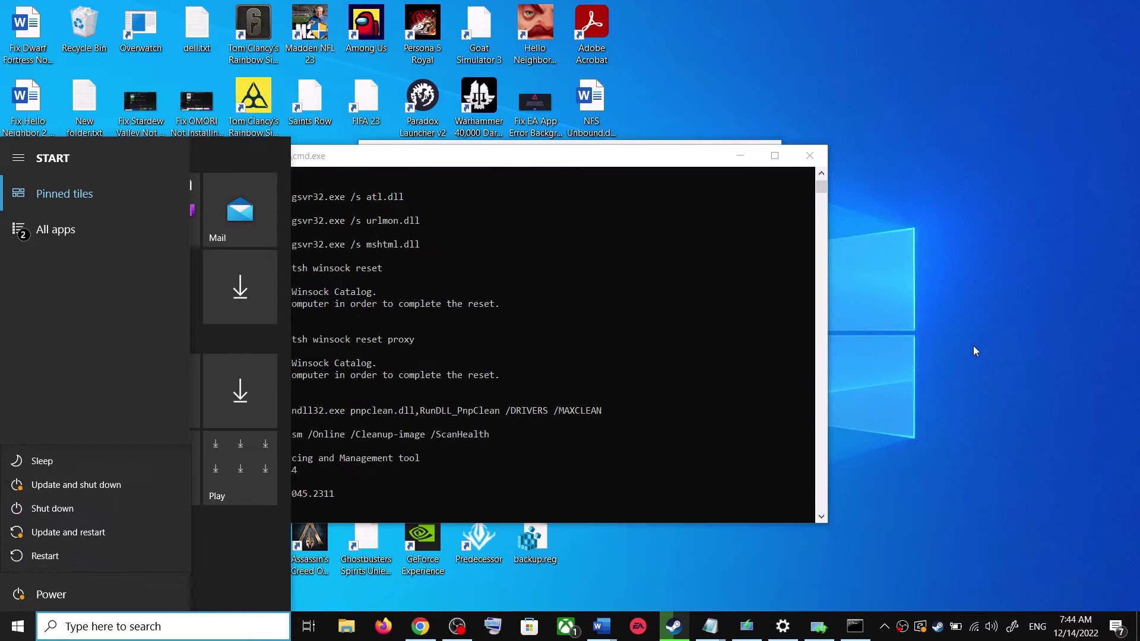
left_click(945, 406)
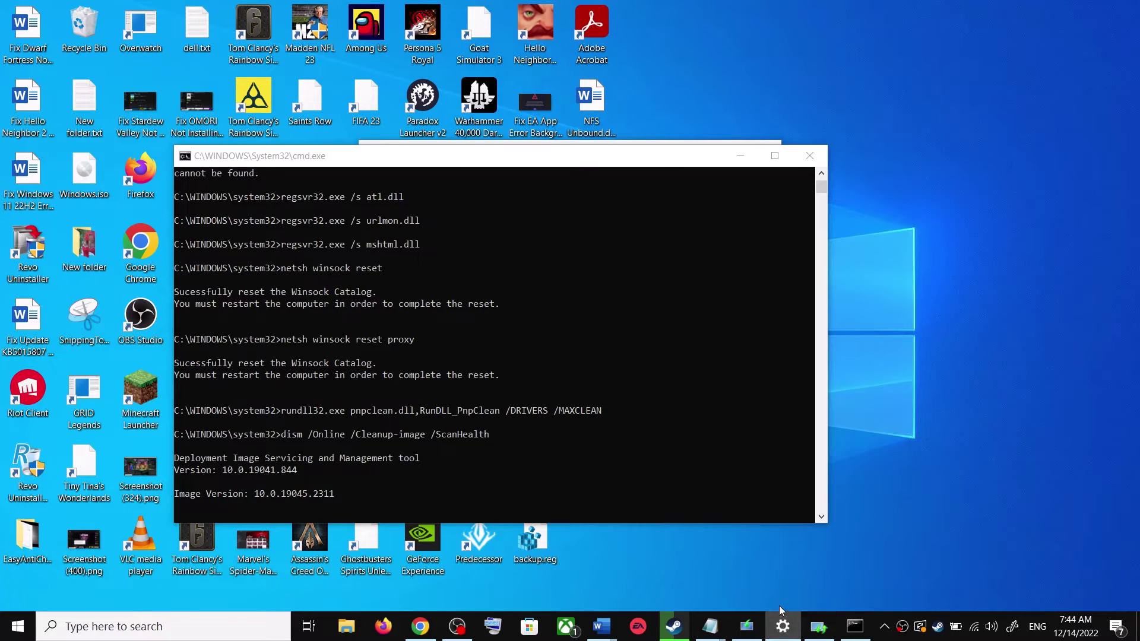
right_click(782, 635)
left_click(780, 593)
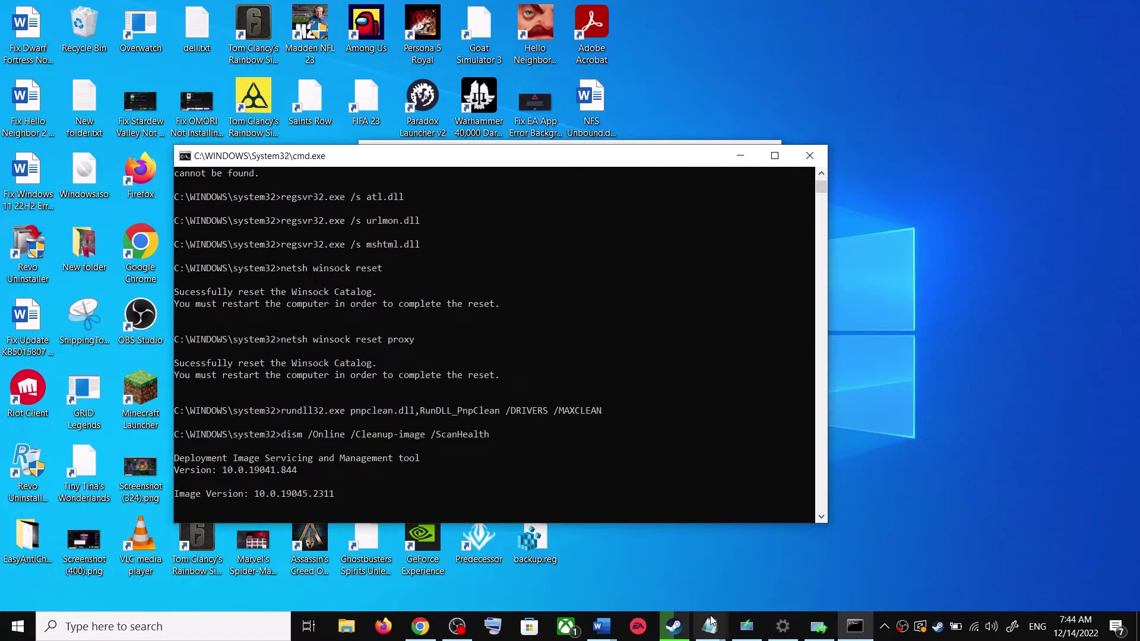
Scroll the Word guide to Step 4, Use Media Creation Tool, then return to Chrome
left_click(603, 626)
scroll(569, 387, "down", 5)
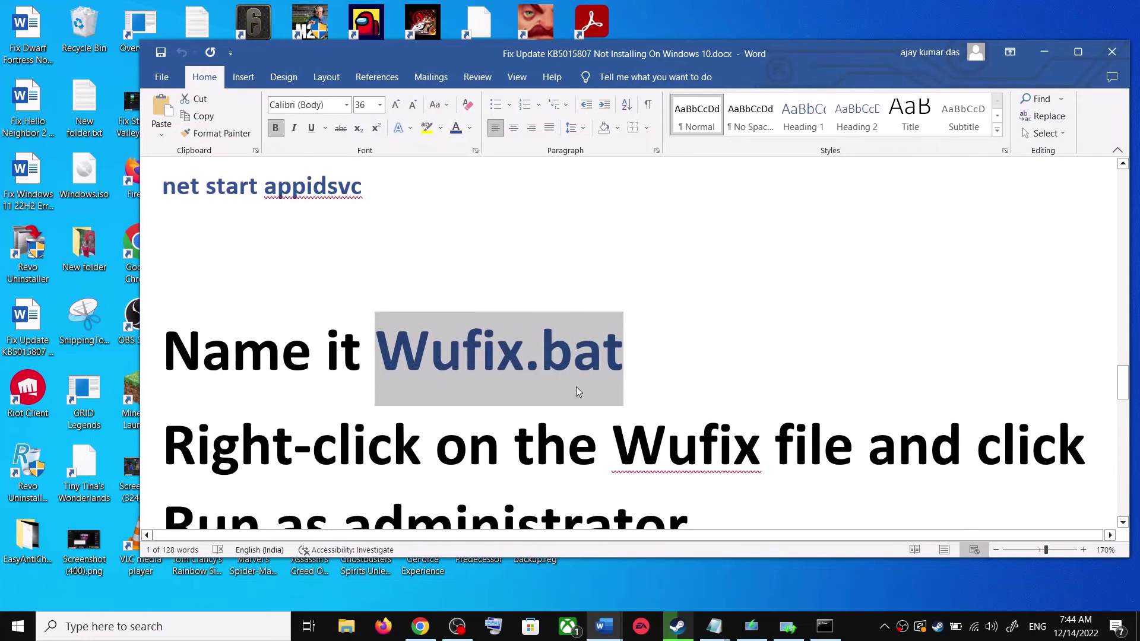
scroll(578, 387, "down", 2)
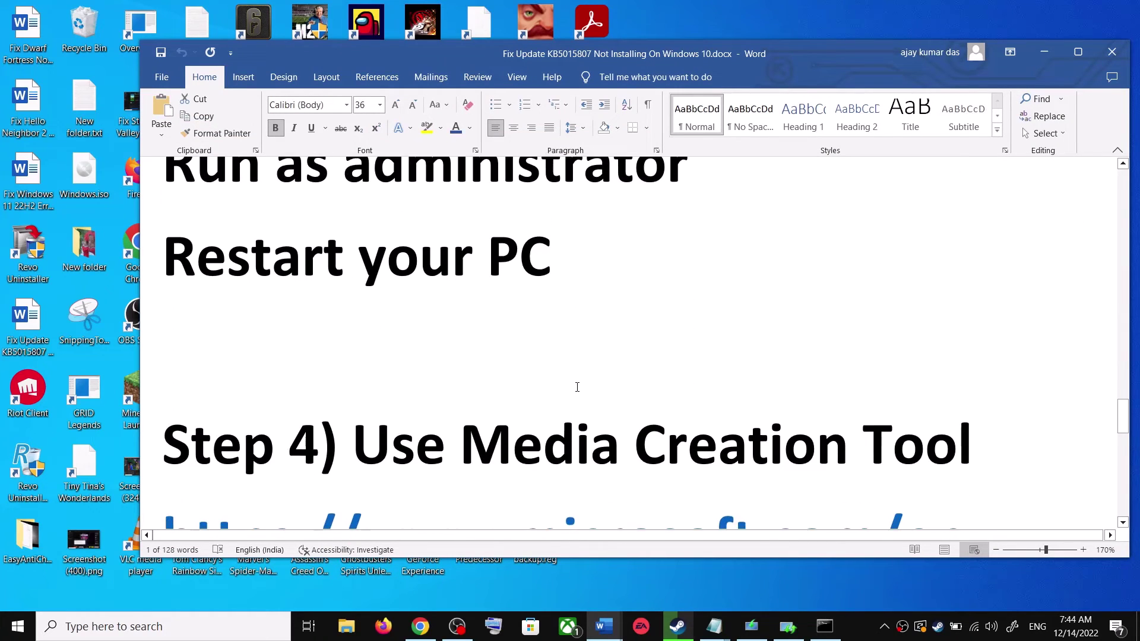
left_click_drag(353, 389, 939, 394)
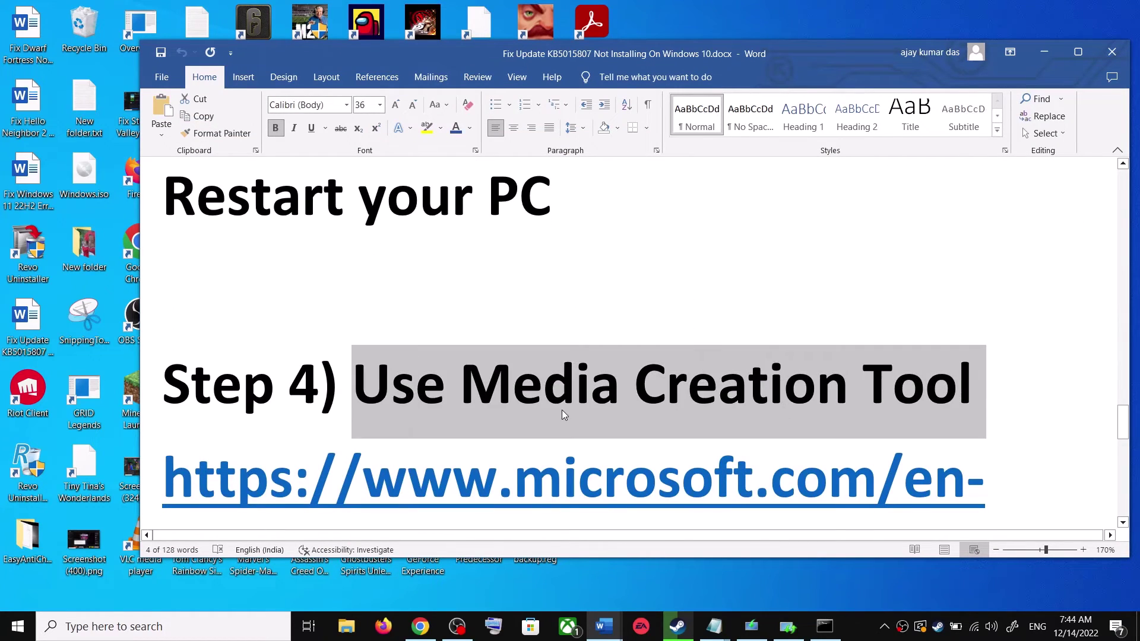
scroll(564, 415, "down", 4)
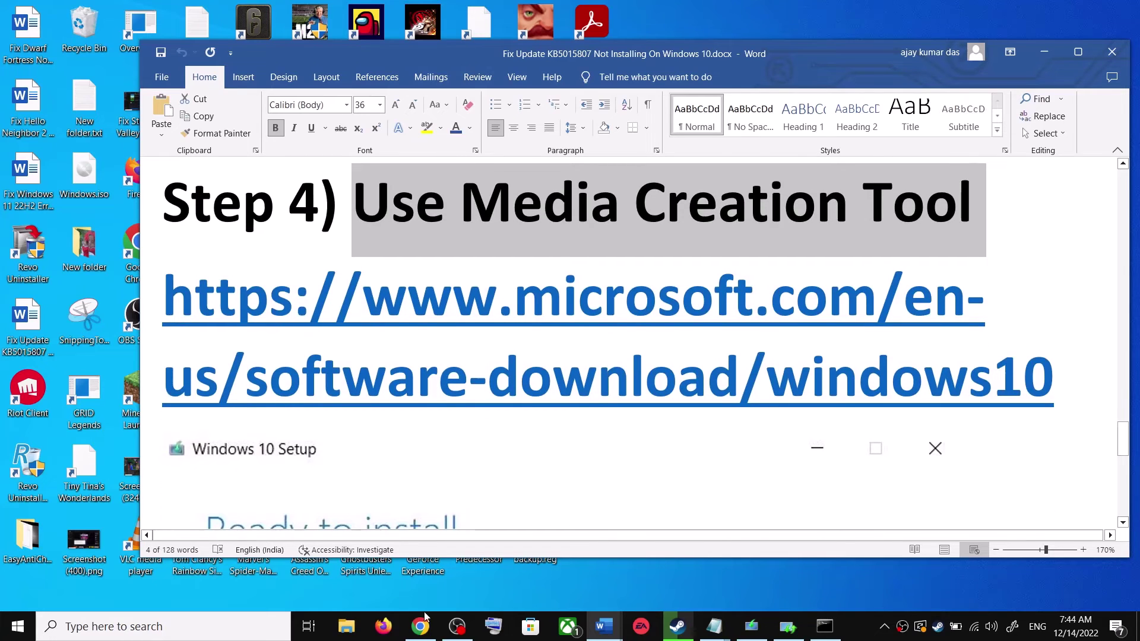
left_click(421, 624)
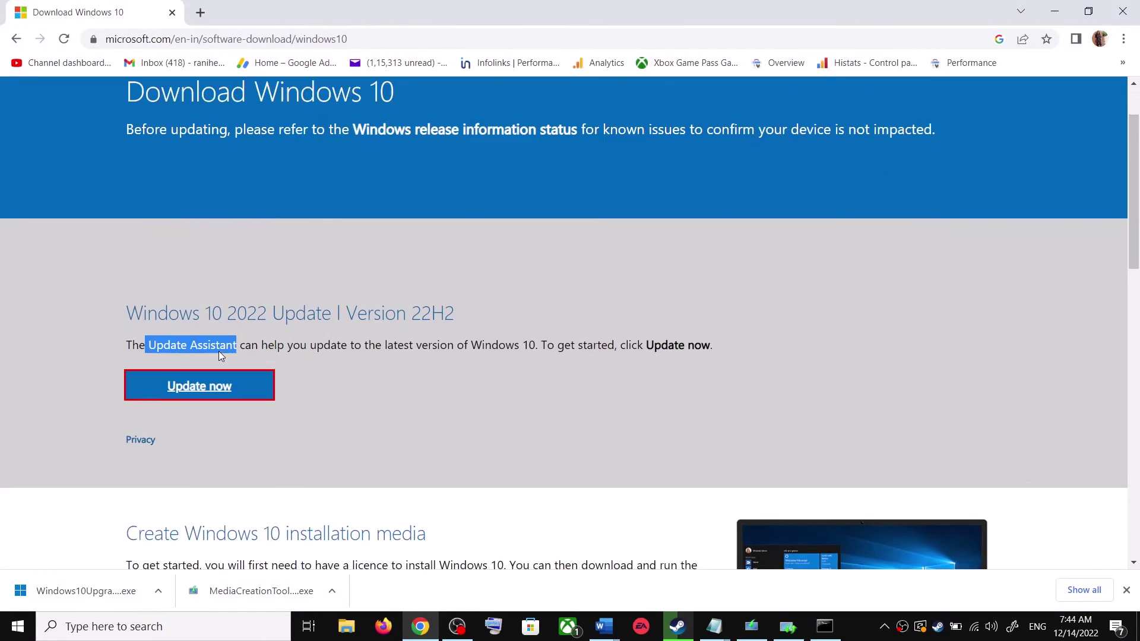
Download the Media Creation Tool with Download tool now on the Download Windows 10 page
scroll(220, 353, "down", 3)
left_click_drag(136, 369, 238, 374)
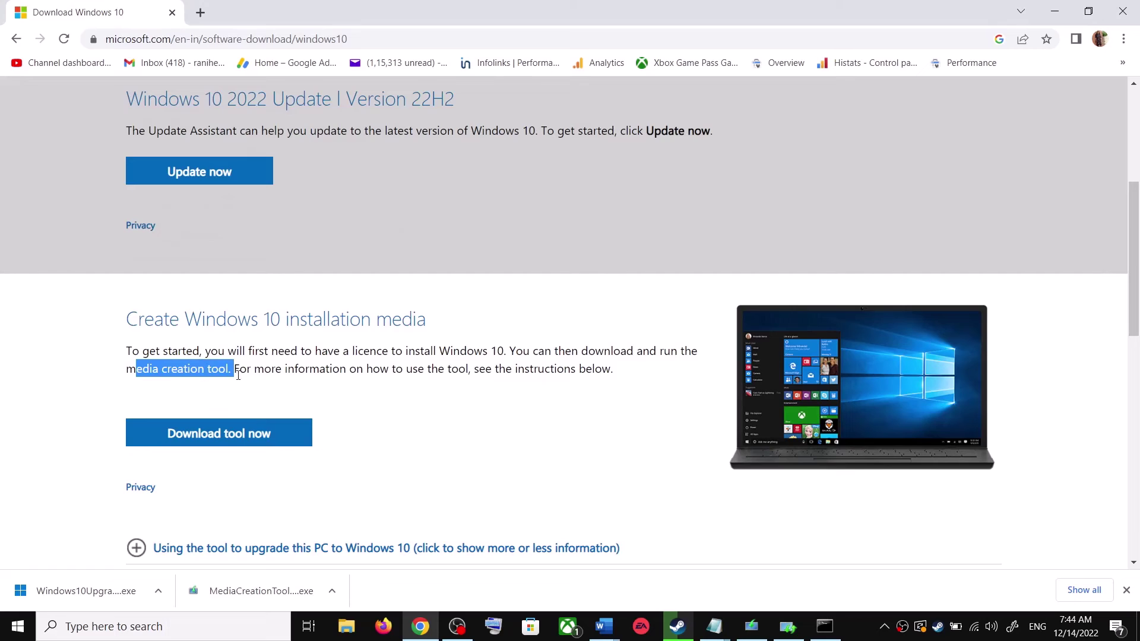
left_click(253, 443)
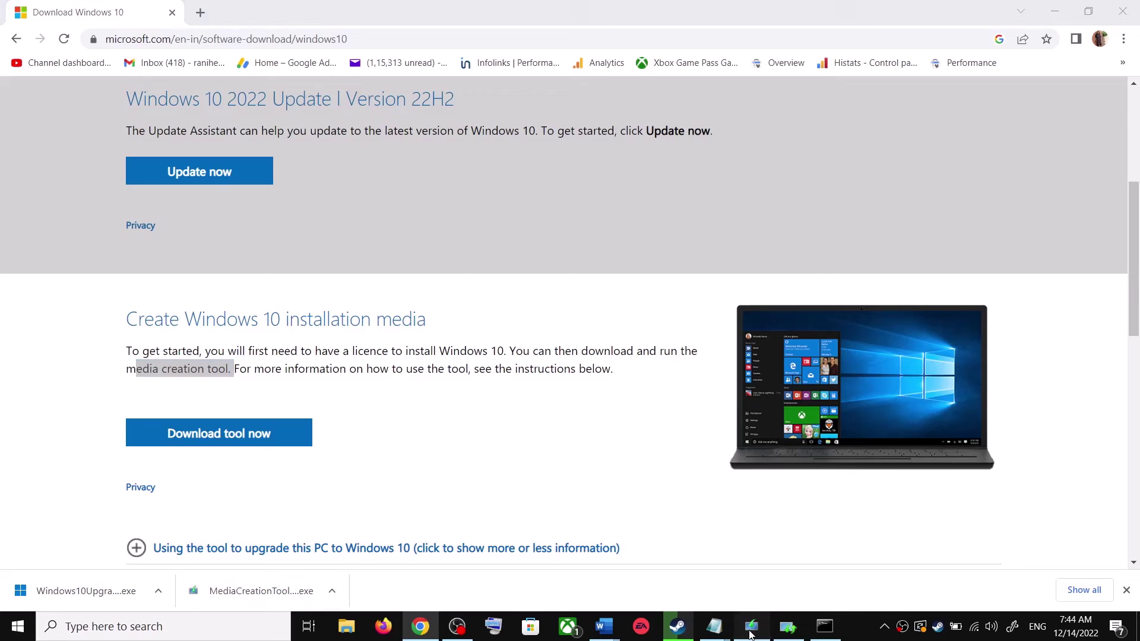
Accept the Windows 10 licence terms and start upgrading this PC now, then return to the Word guide
left_click(772, 489)
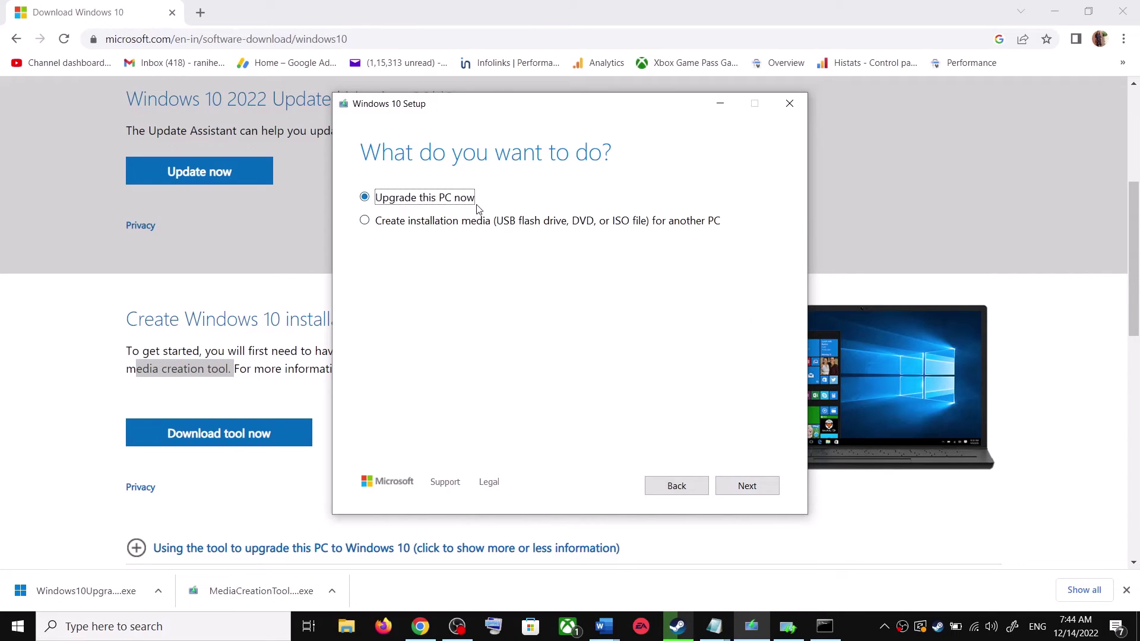
left_click(759, 491)
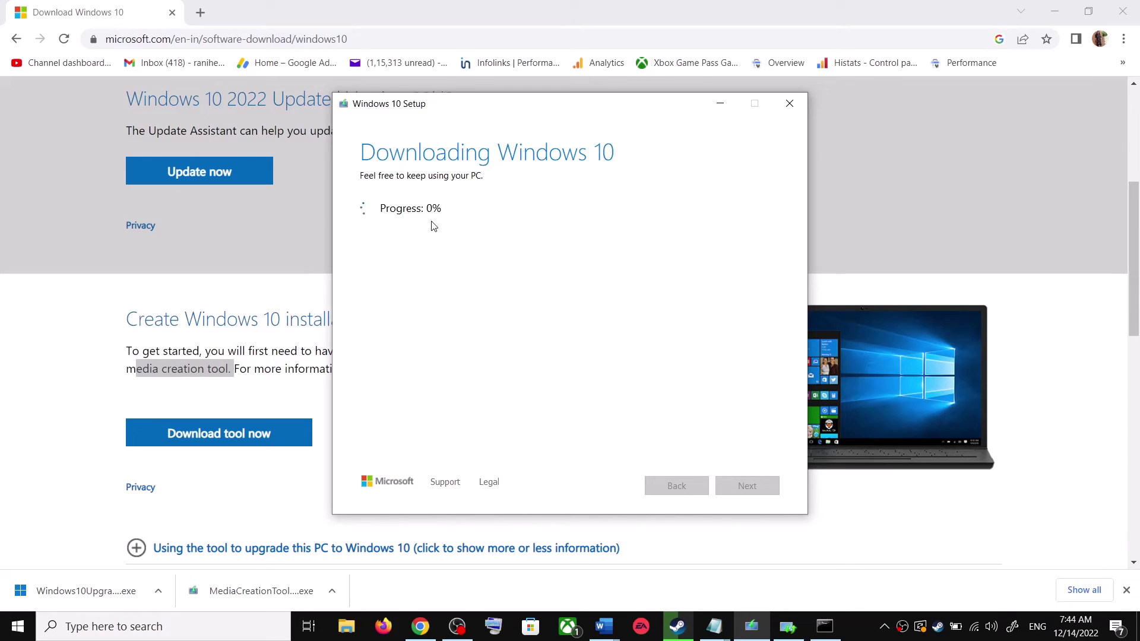
mouse_move(608, 632)
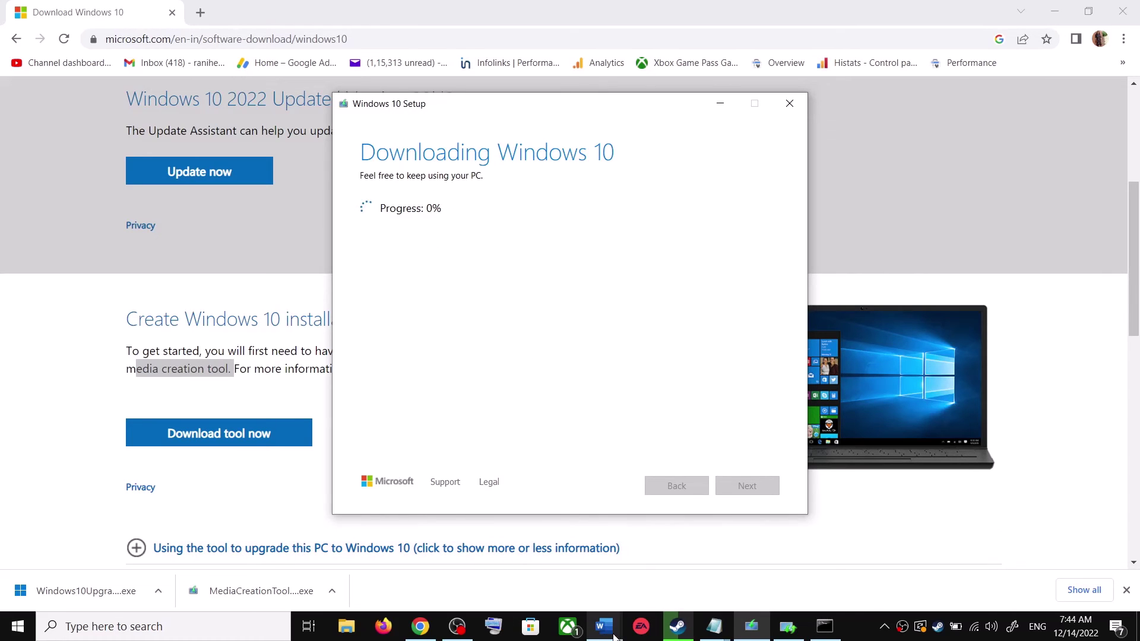
left_click(677, 546)
Maximize the Word guide and scroll through its Ready to install screenshot
scroll(791, 377, "down", 2)
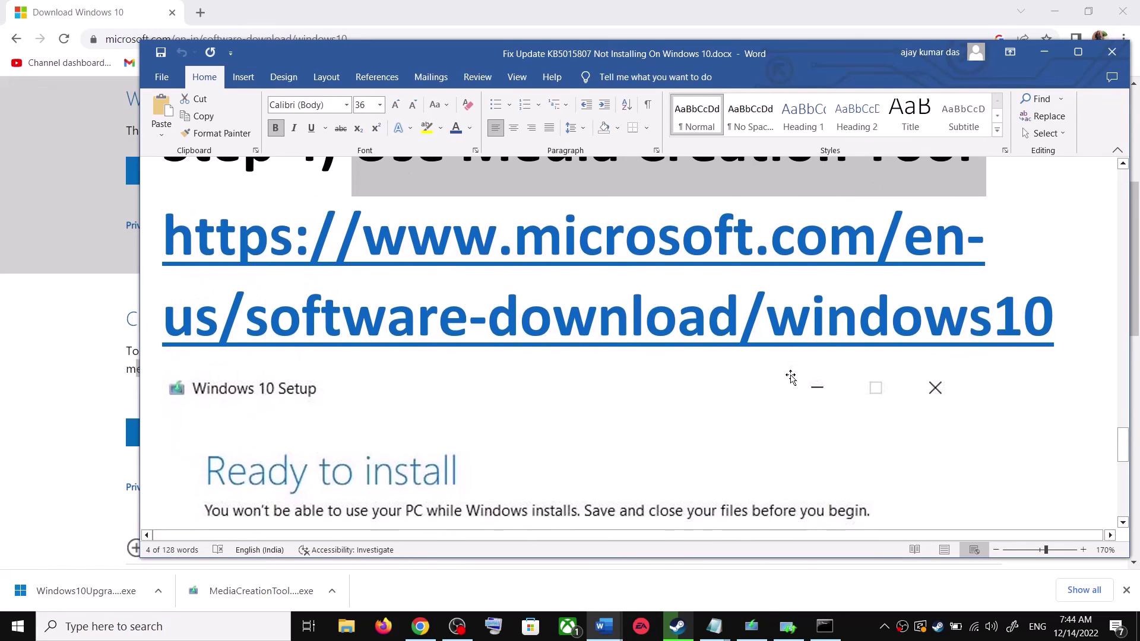
scroll(791, 378, "down", 2)
left_click(1079, 52)
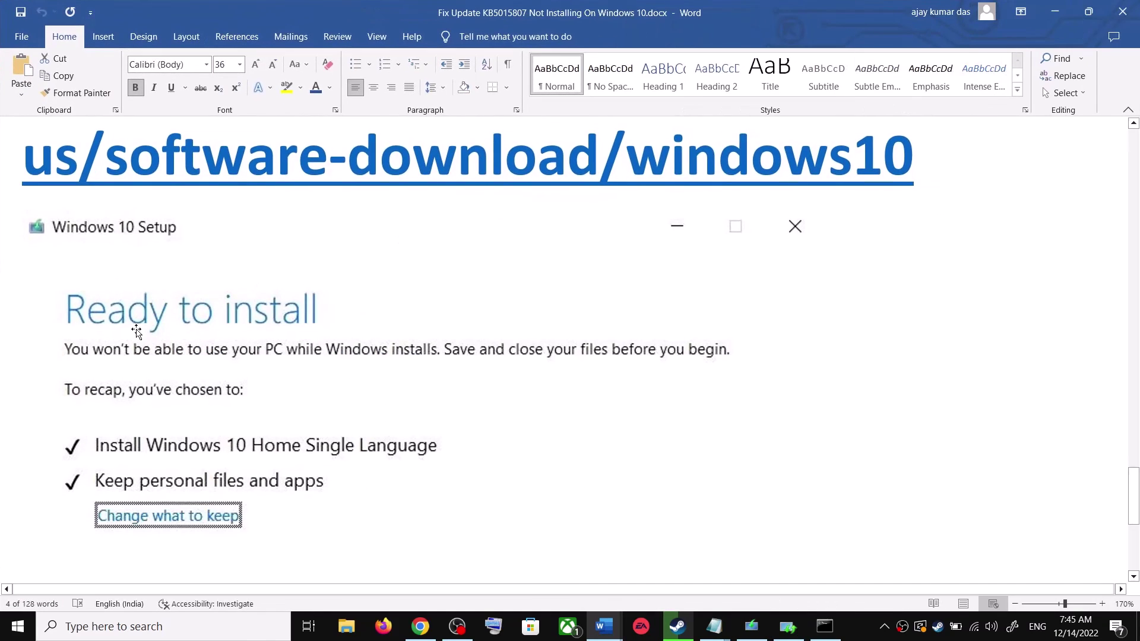
scroll(255, 339, "down", 2)
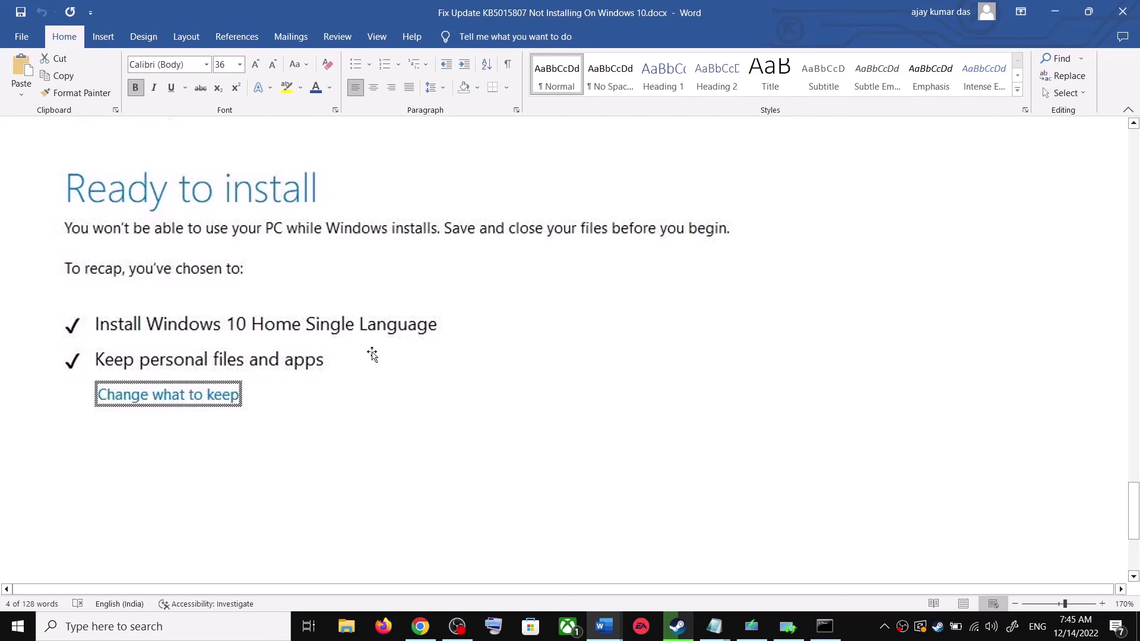
scroll(398, 357, "down", 4)
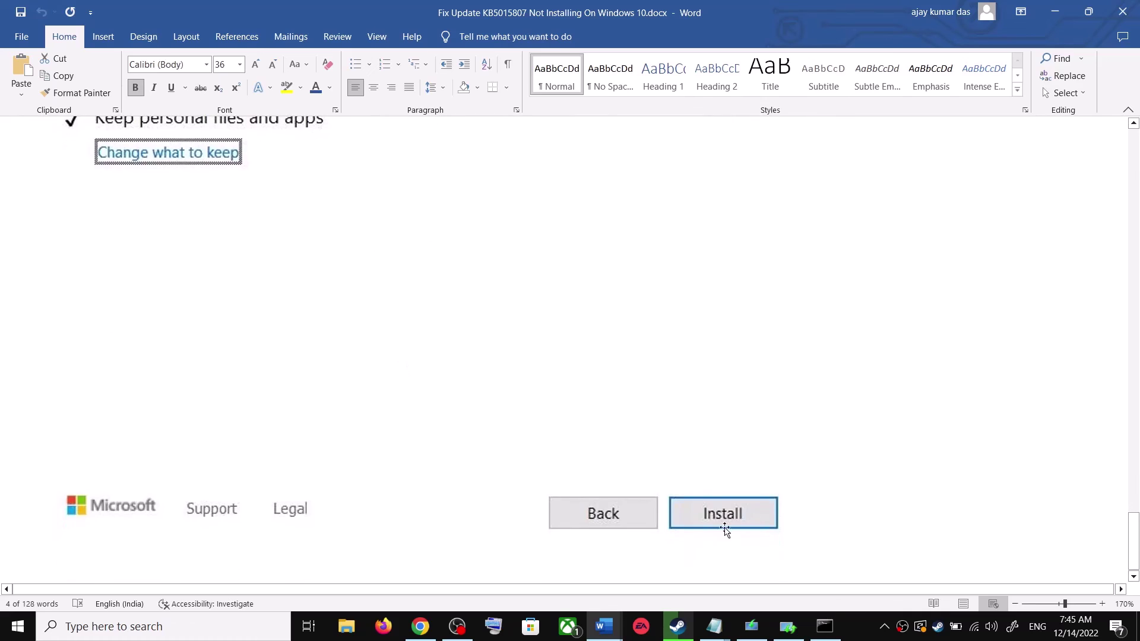
scroll(584, 410, "up", 5)
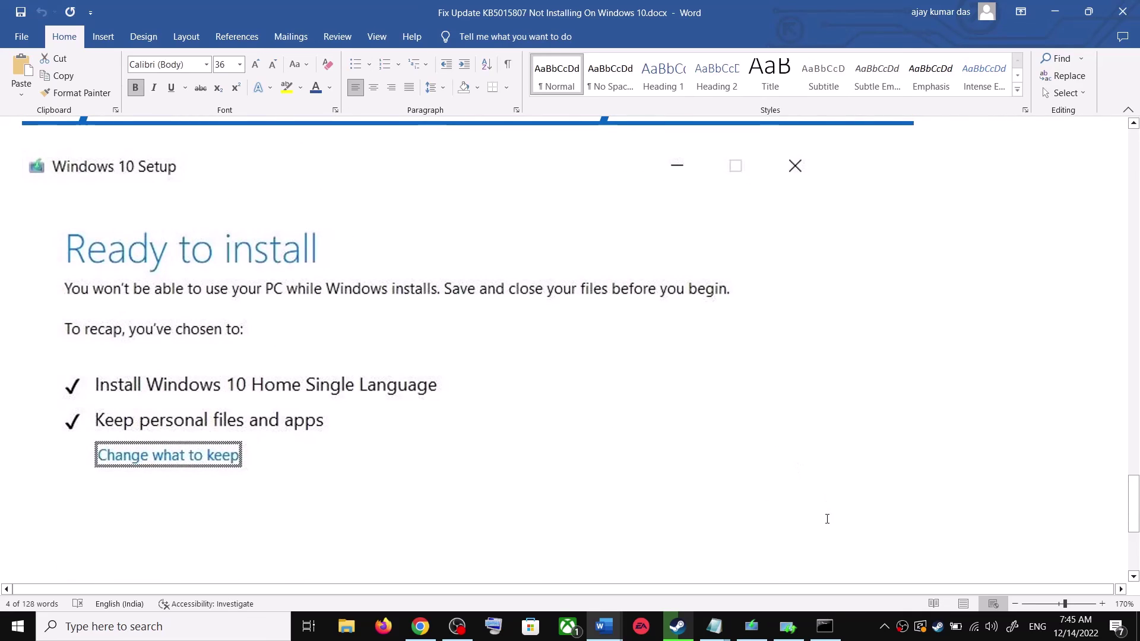
Switch to Windows Update and briefly highlight the KB5032278 cumulative update title
left_click(869, 629)
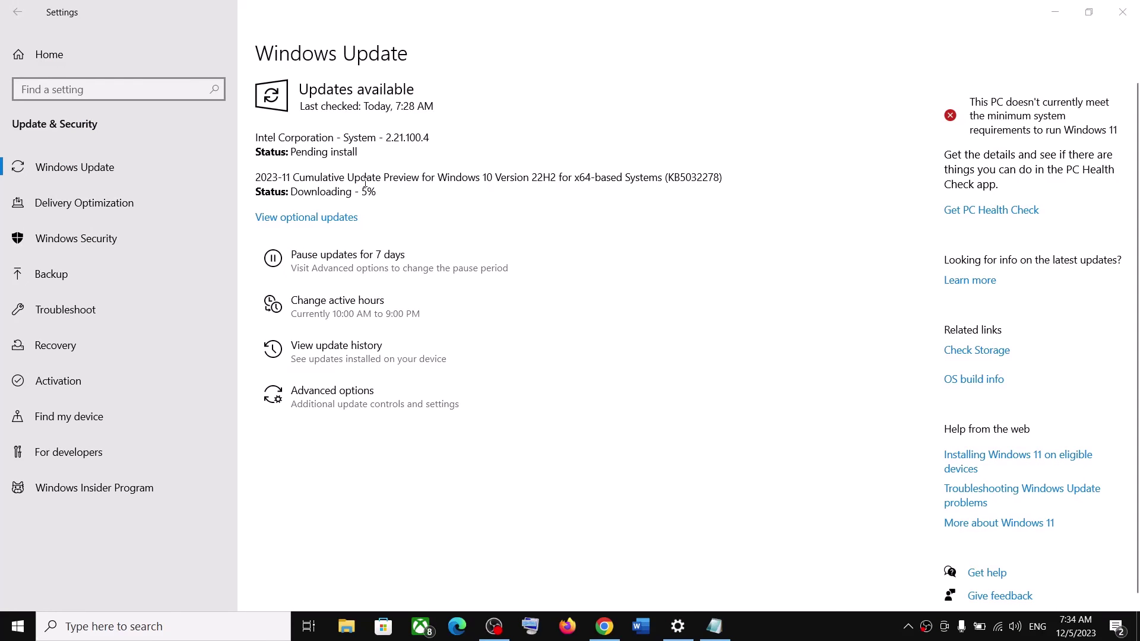
left_click_drag(364, 181, 659, 186)
left_click(482, 210)
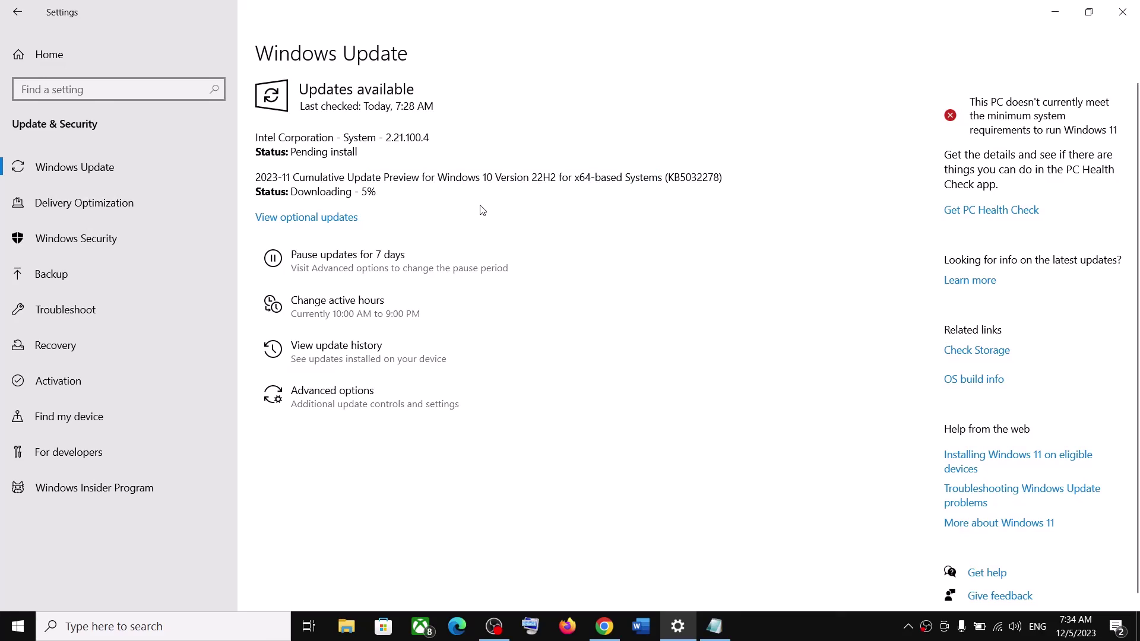